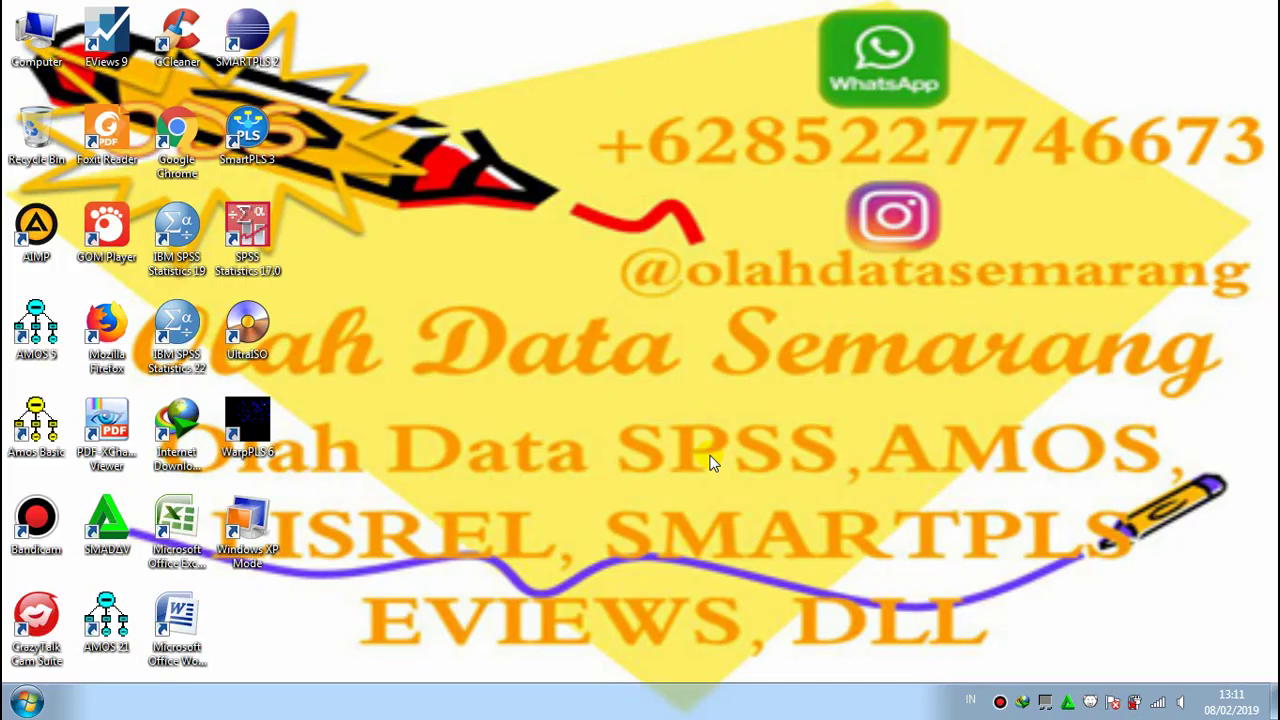
# Open the White Test Panel Data EVIEWS 9 folder on the Data User 2 (E:) drive in Windows Explorer.
pyautogui.click(24, 697)
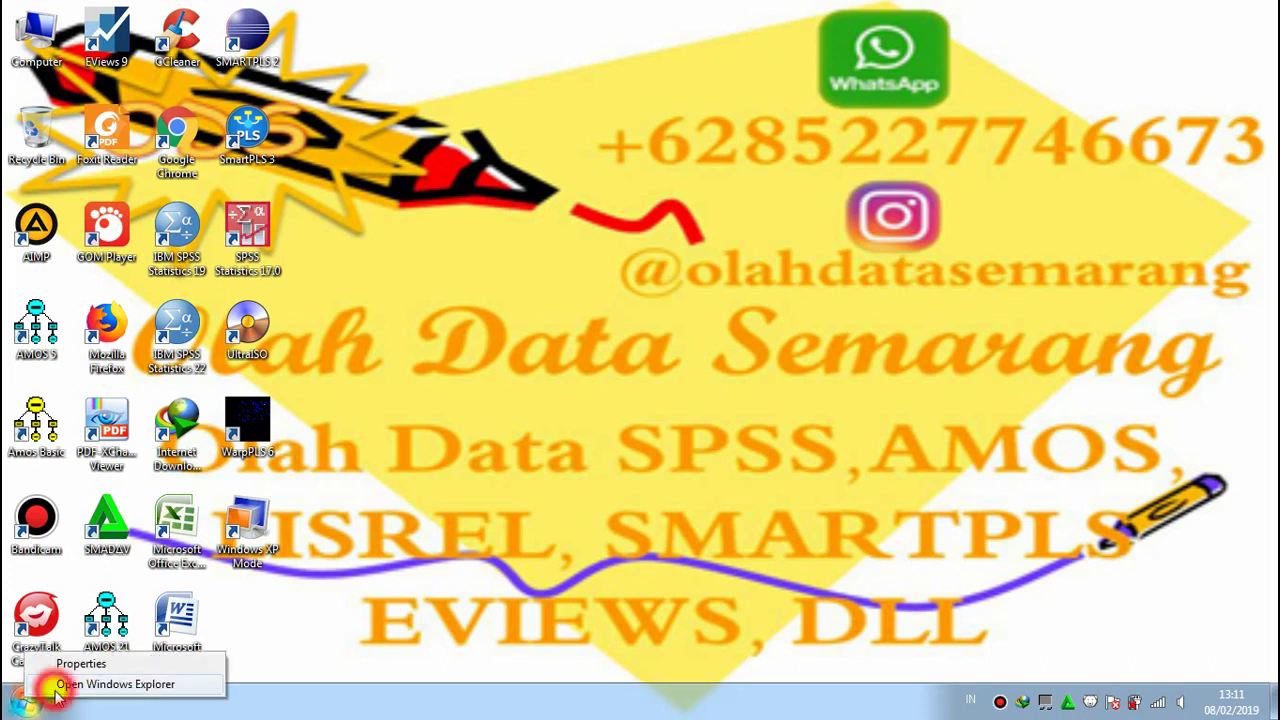
pyautogui.click(117, 650)
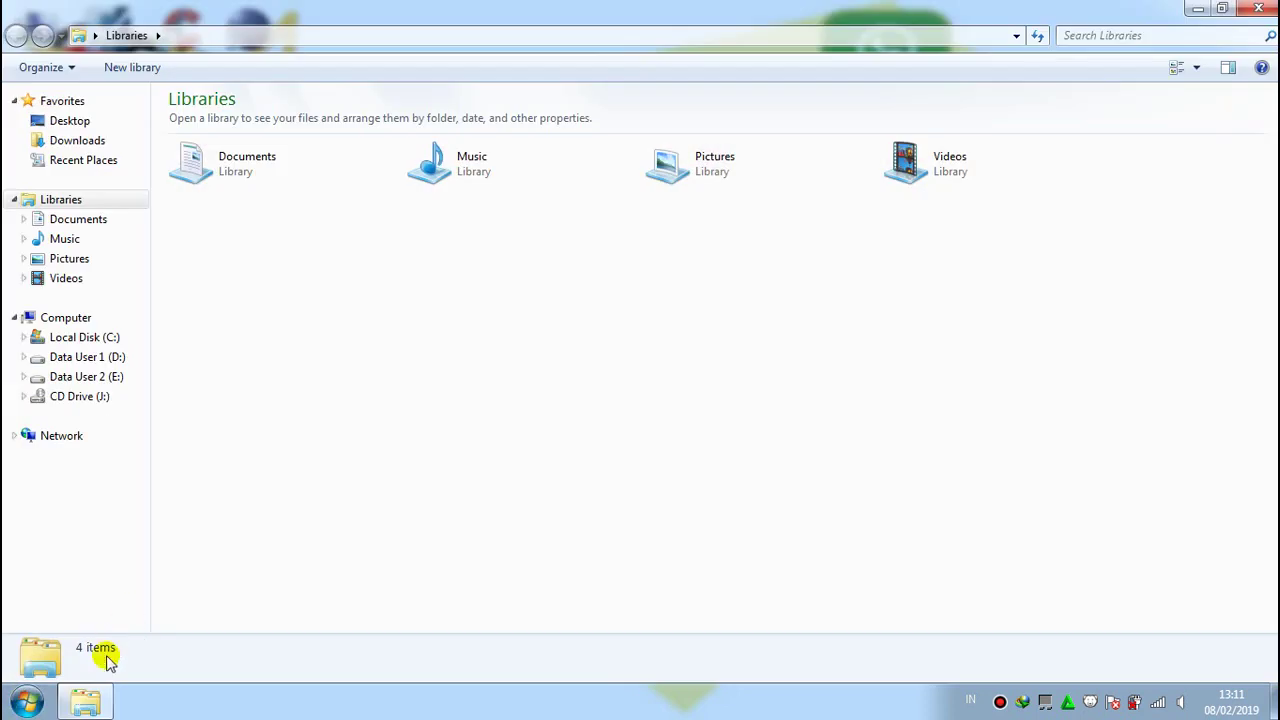
pyautogui.click(72, 376)
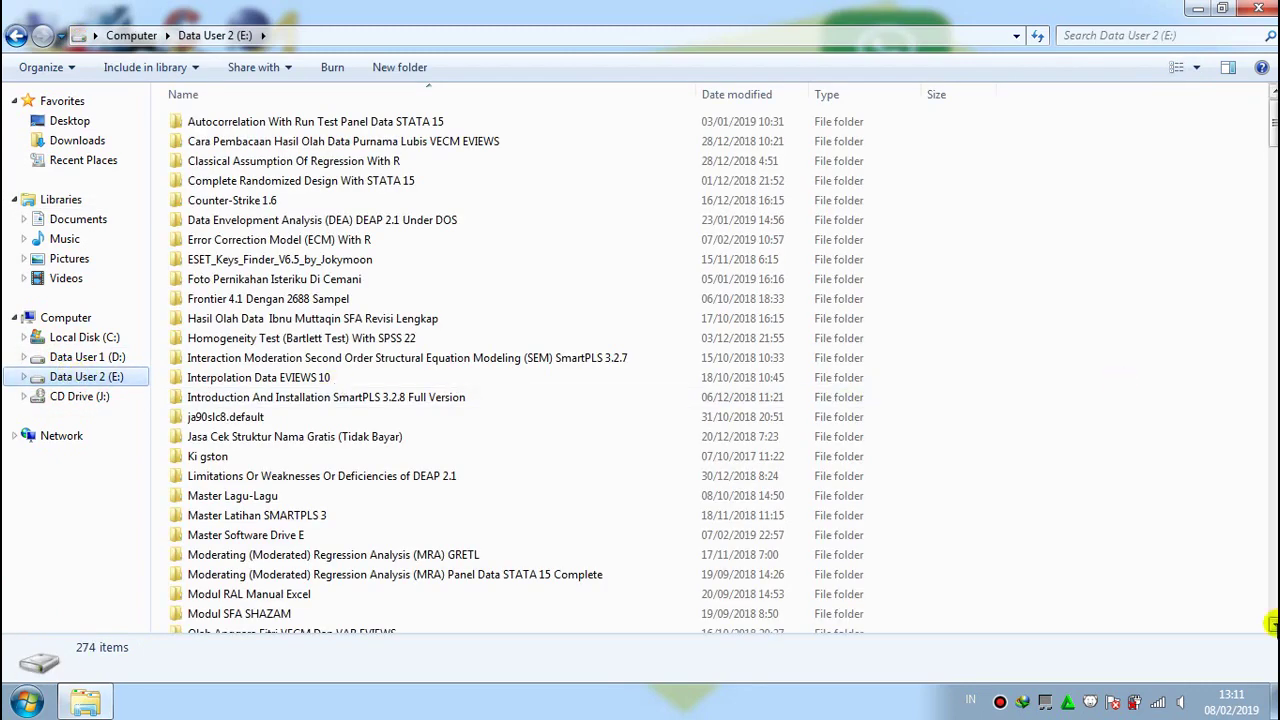
pyautogui.click(1272, 624)
pyautogui.click(1272, 624)
pyautogui.click(1272, 624)
pyautogui.click(1272, 624)
pyautogui.click(1272, 624)
pyautogui.click(1272, 624)
pyautogui.click(1272, 624)
pyautogui.click(1272, 624)
pyautogui.click(1272, 624)
pyautogui.click(1272, 624)
pyautogui.click(1272, 624)
pyautogui.click(1272, 624)
pyautogui.click(1272, 624)
pyautogui.click(1272, 624)
pyautogui.click(1272, 624)
pyautogui.click(1272, 624)
pyautogui.click(1272, 624)
pyautogui.click(1272, 624)
pyautogui.click(1272, 624)
pyautogui.click(1272, 624)
pyautogui.click(1272, 624)
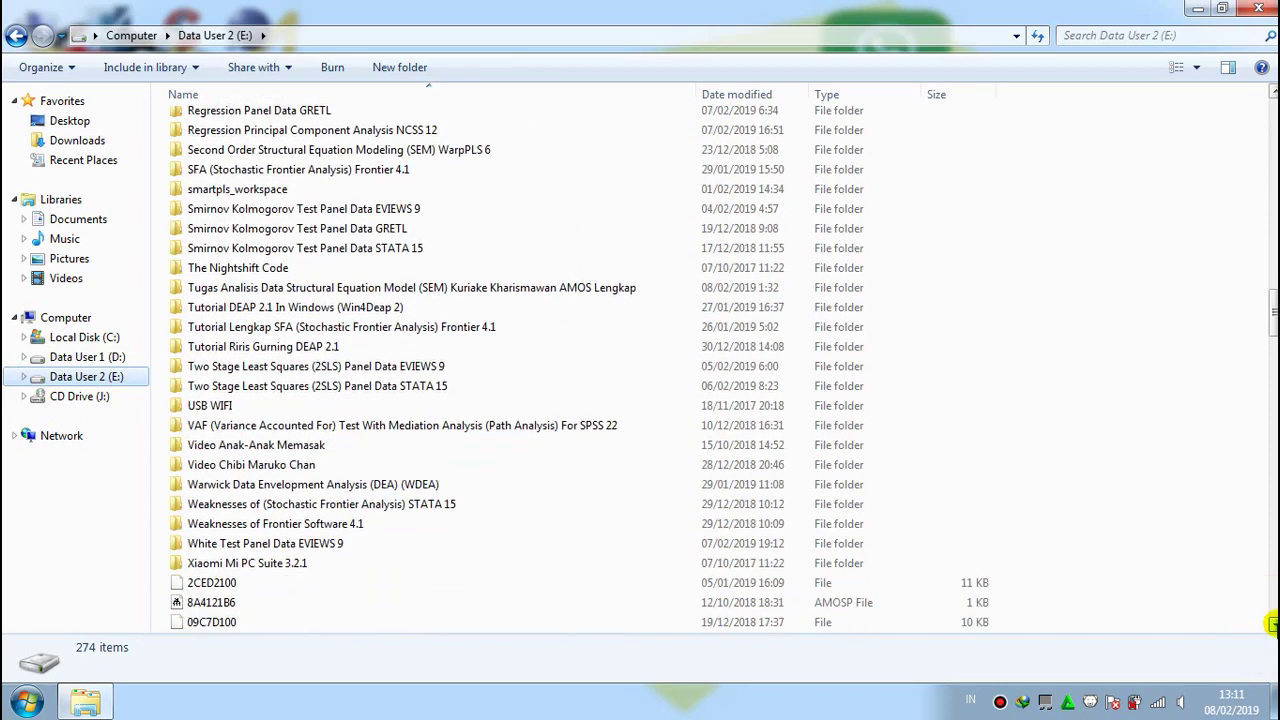
pyautogui.click(331, 548)
pyautogui.rightClick(331, 557)
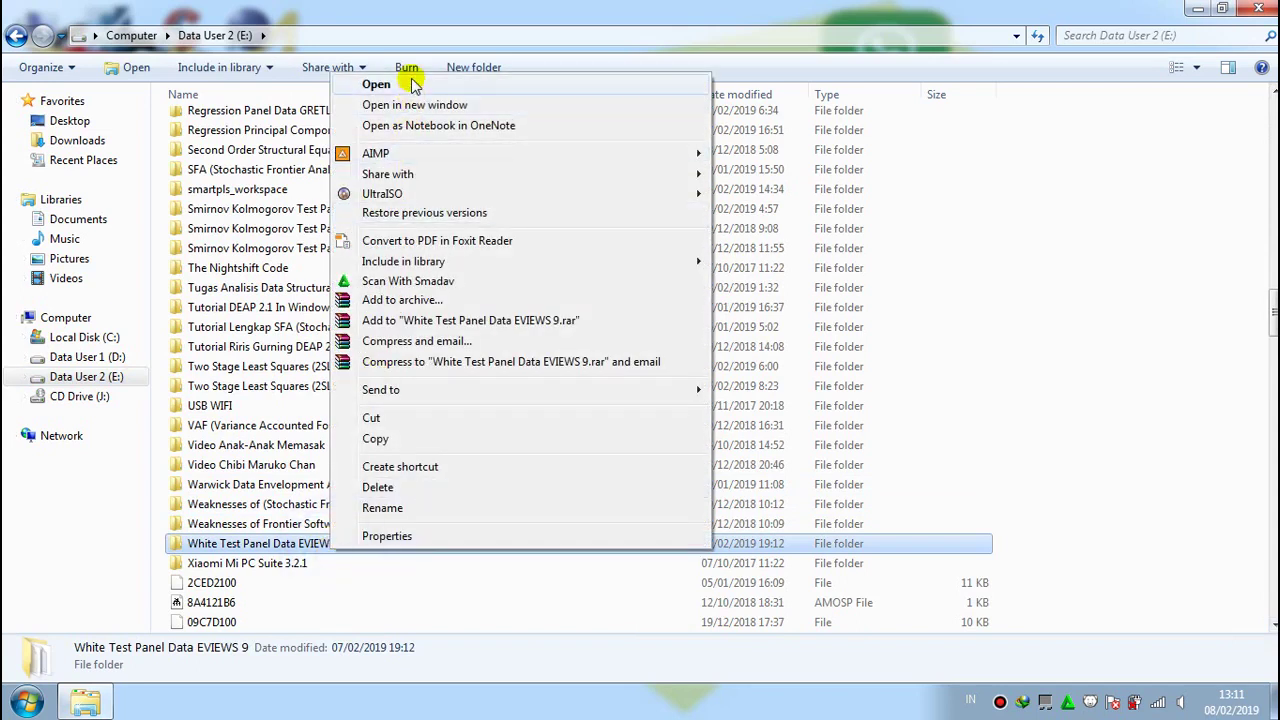
pyautogui.click(376, 84)
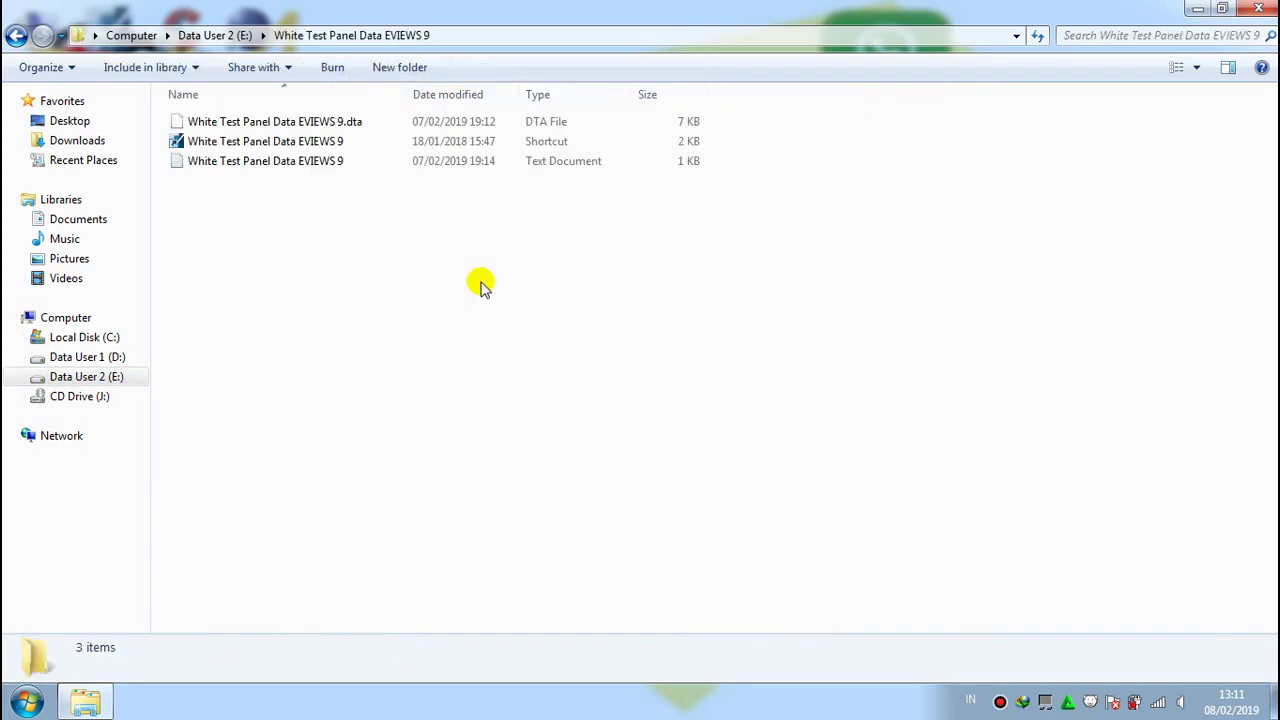
# Launch EViews 9 from the White Test Panel Data EVIEWS 9 shortcut and dismiss its welcome window, leaving the command window collapsed.
pyautogui.click(298, 146)
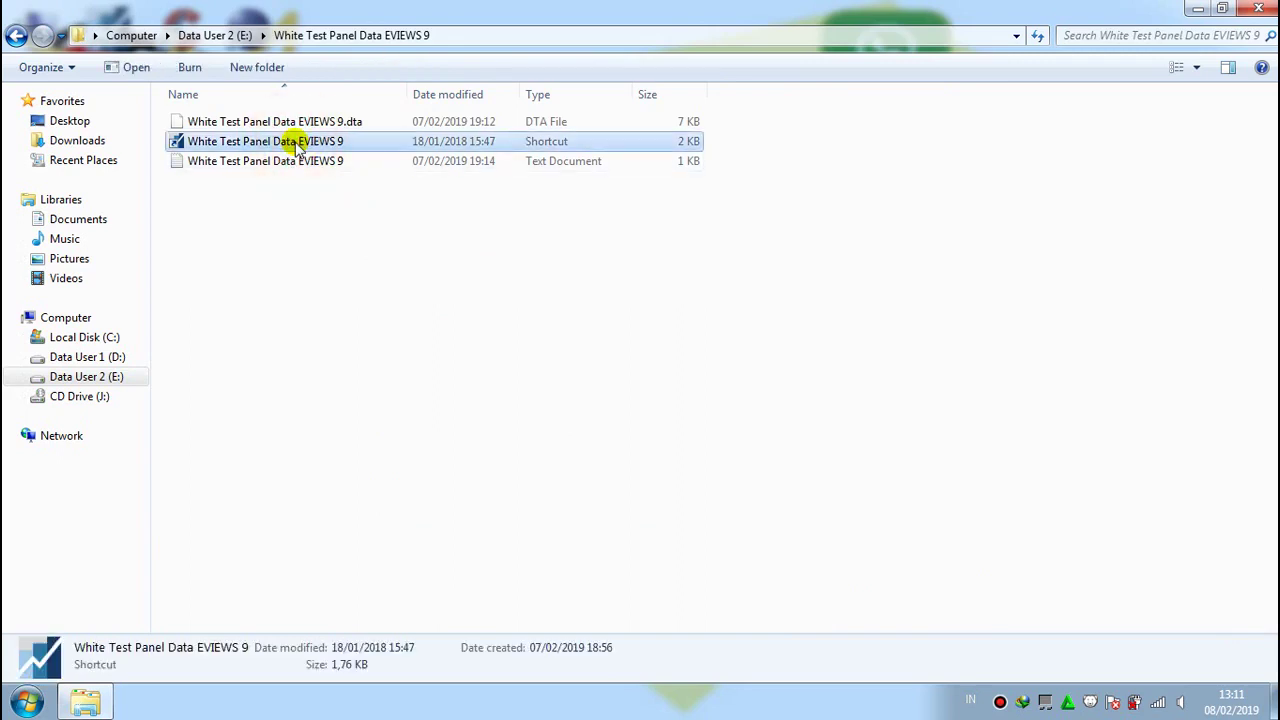
pyautogui.rightClick(298, 146)
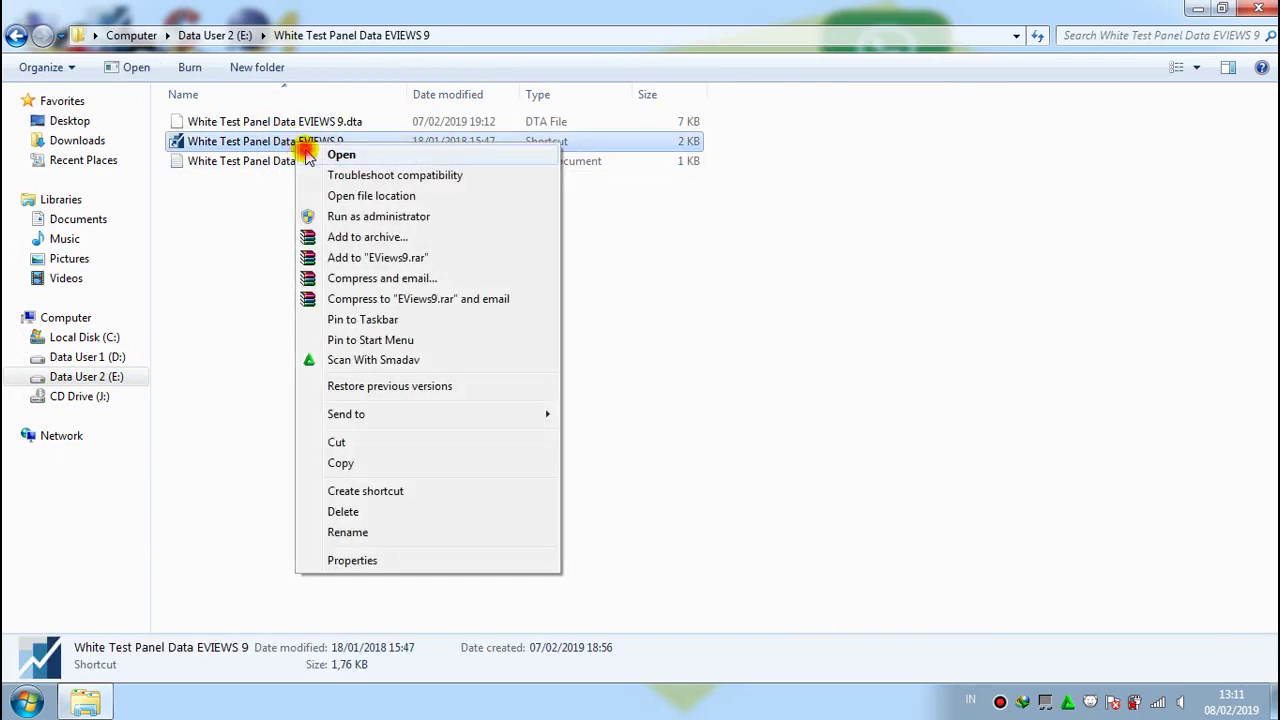
pyautogui.click(305, 155)
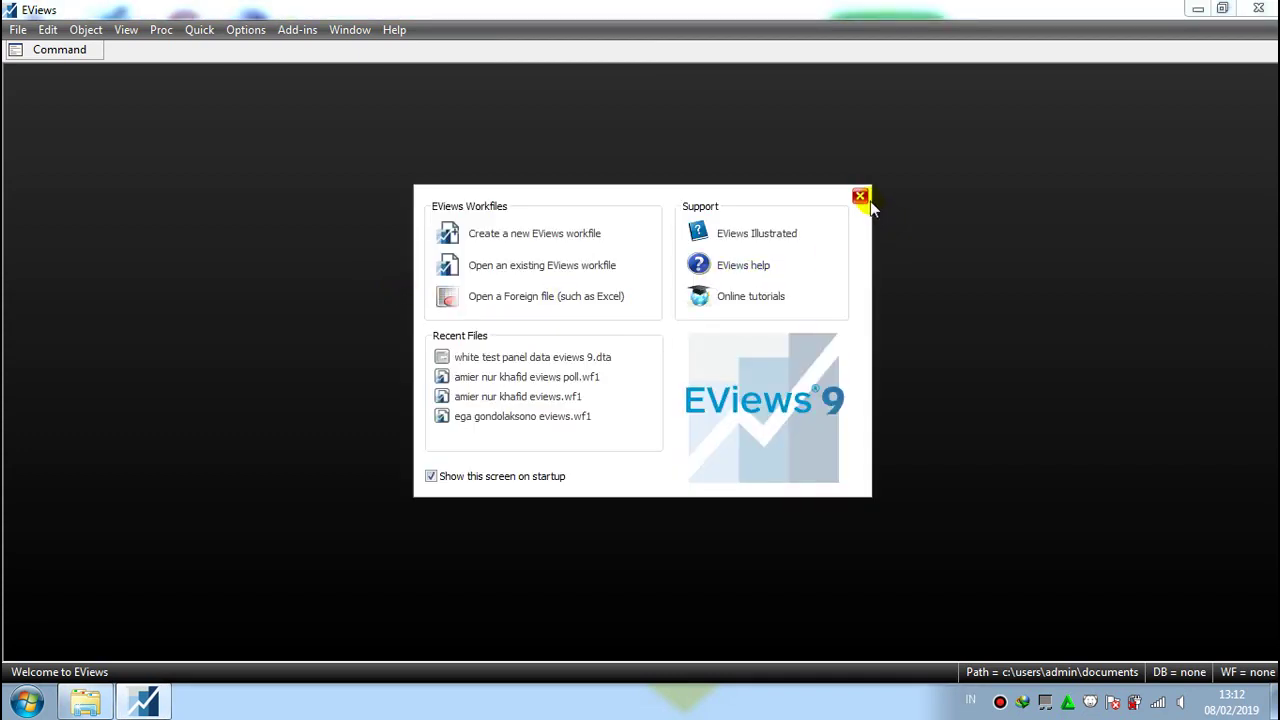
pyautogui.click(860, 198)
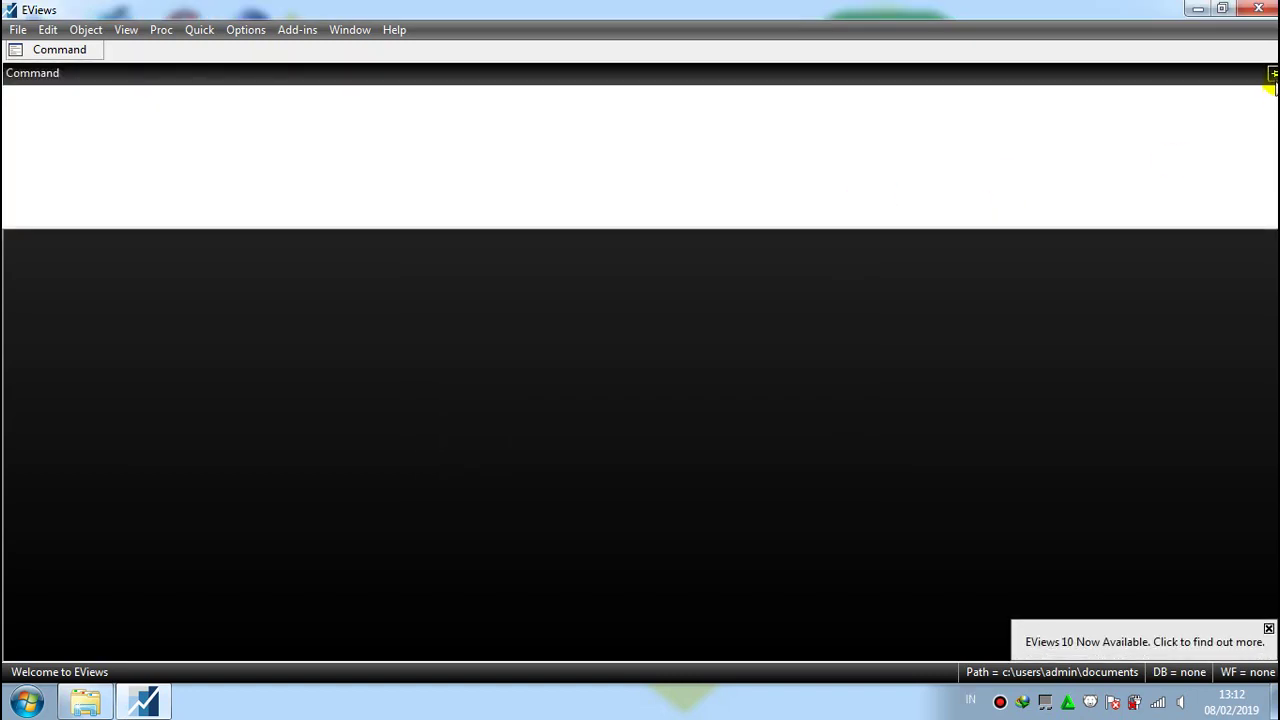
pyautogui.click(1271, 78)
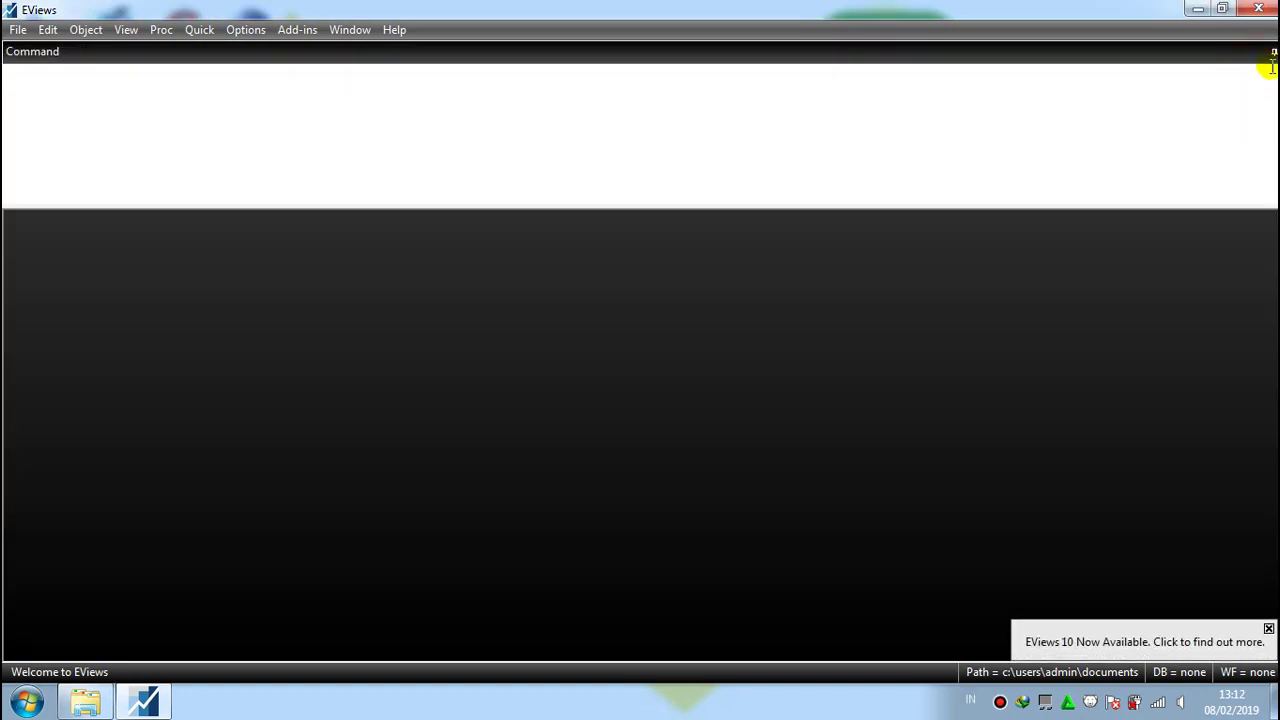
pyautogui.click(1272, 55)
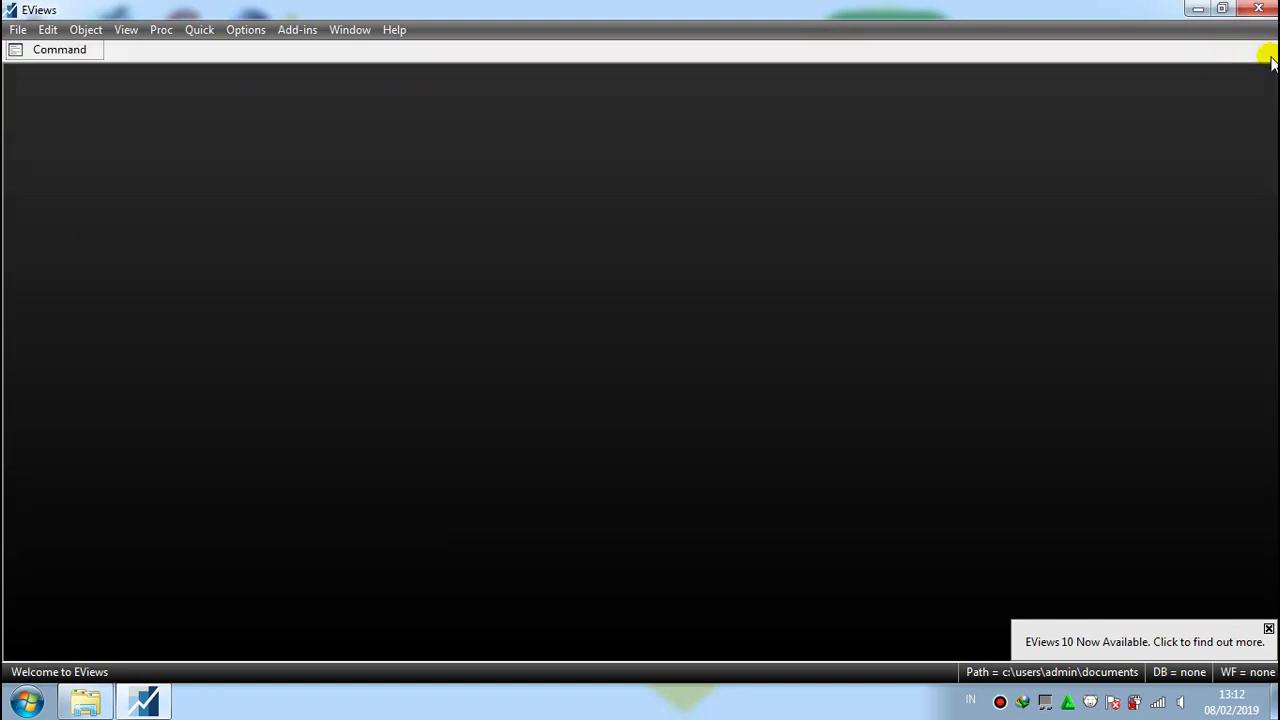
# Start an import from file and browse to the White Test Panel Data EVIEWS 9 folder on drive E.
pyautogui.click(16, 31)
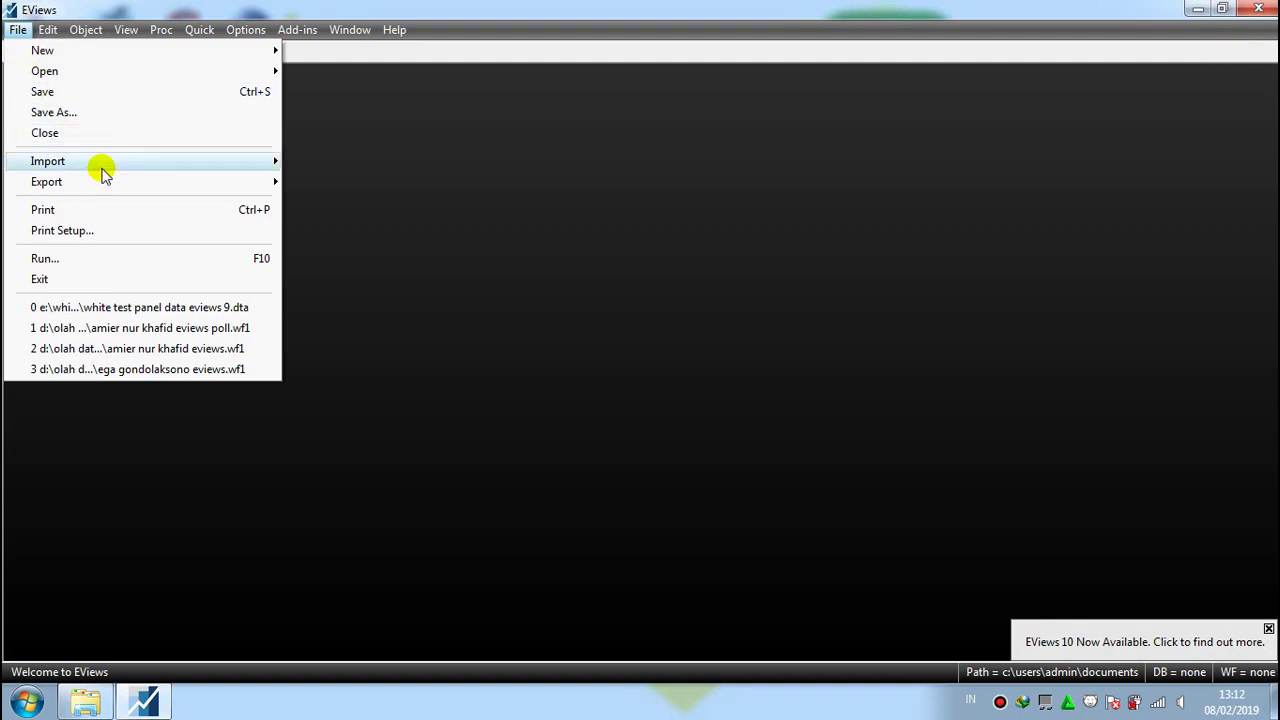
pyautogui.moveTo(157, 162)
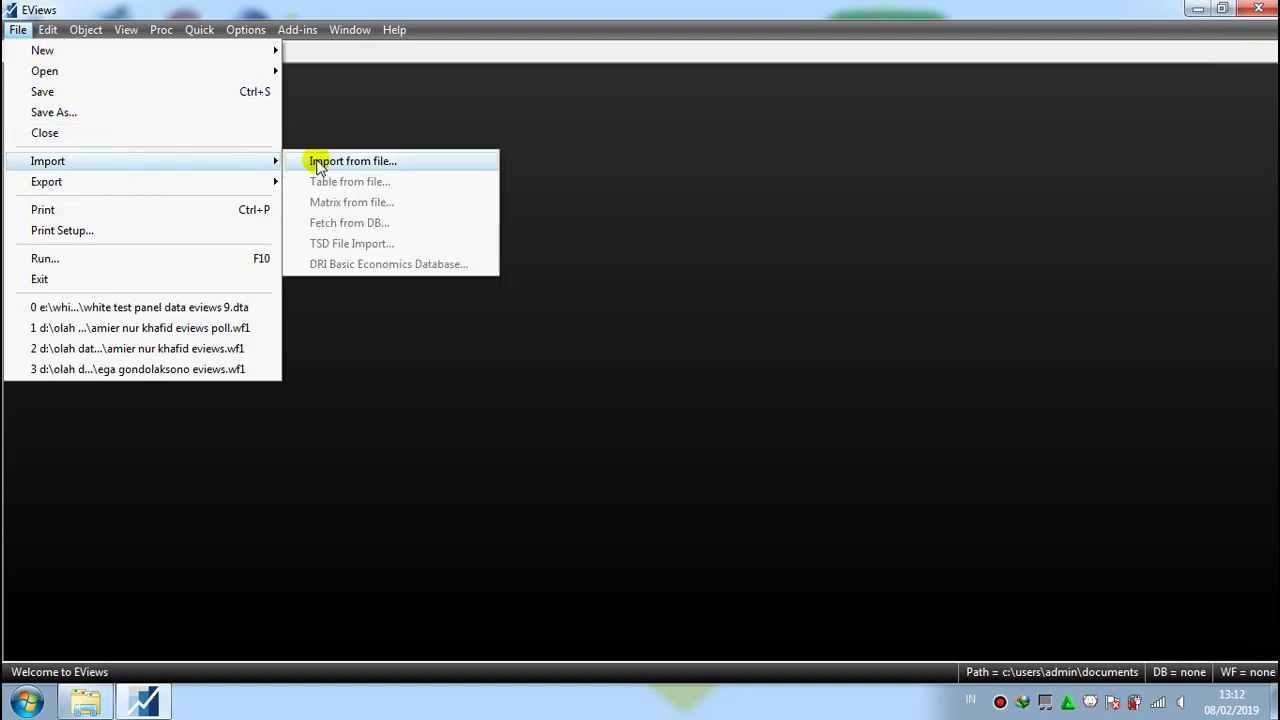
pyautogui.click(329, 163)
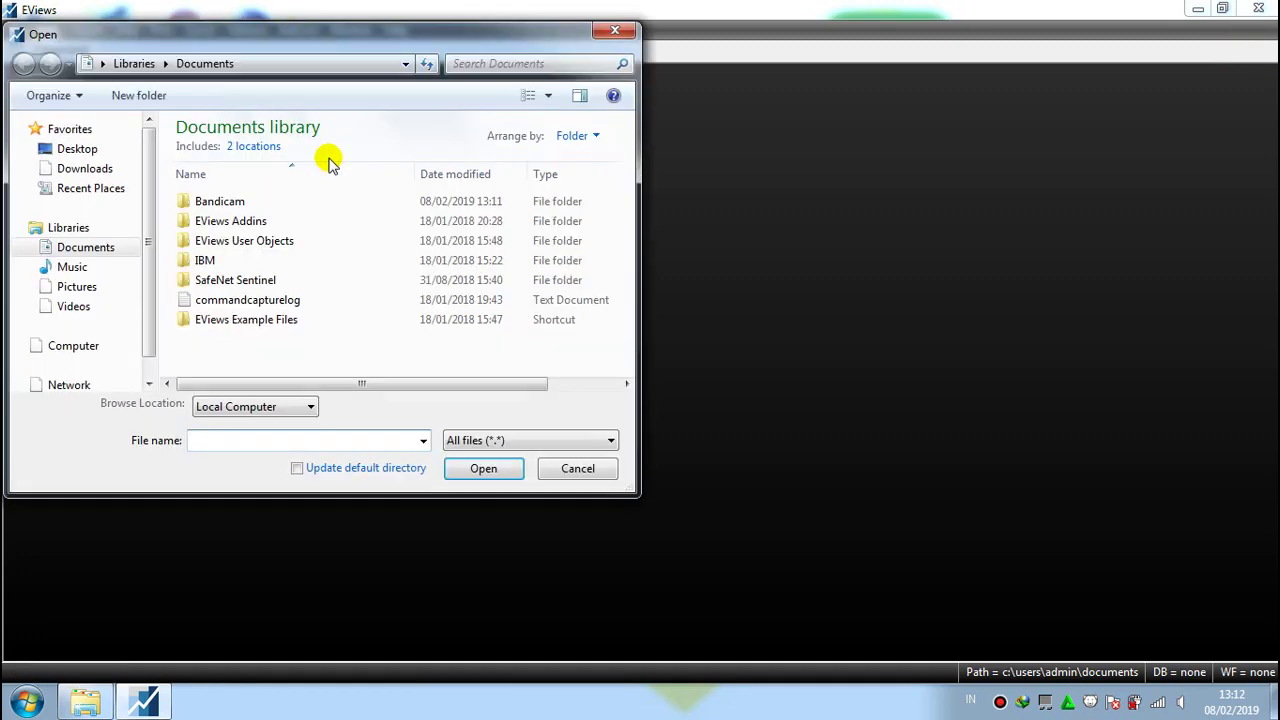
pyautogui.click(147, 384)
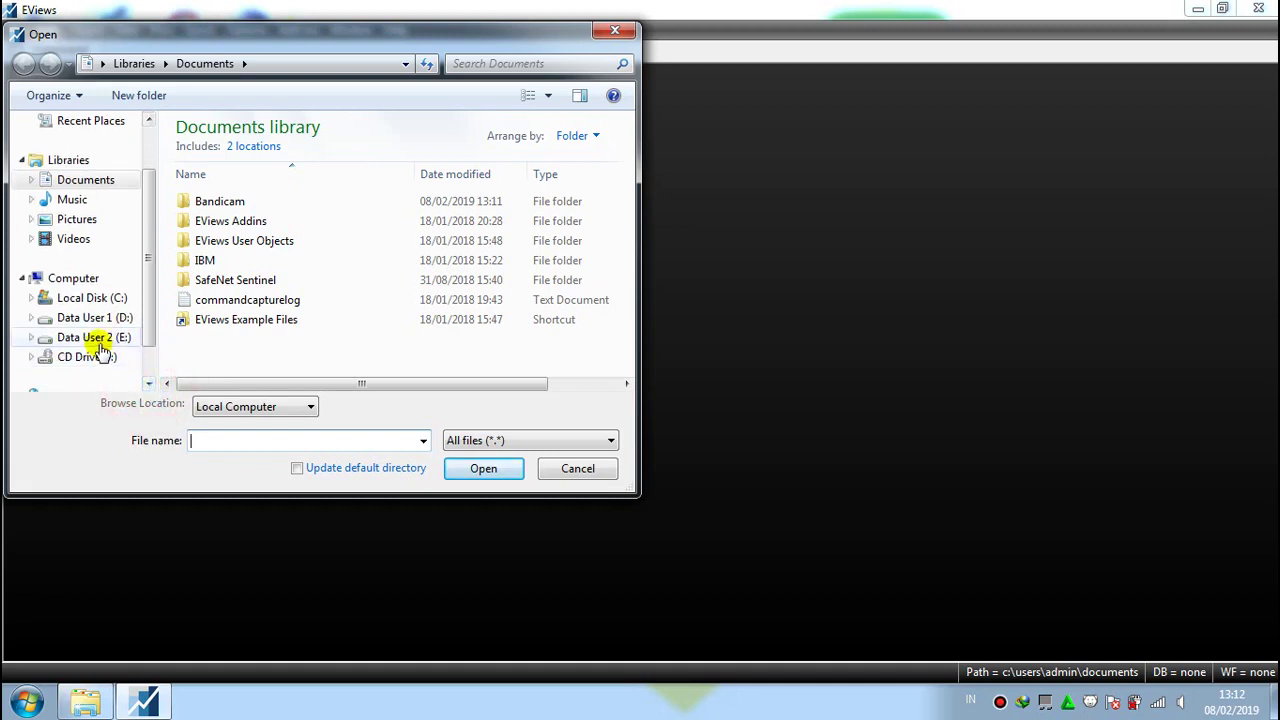
pyautogui.click(100, 342)
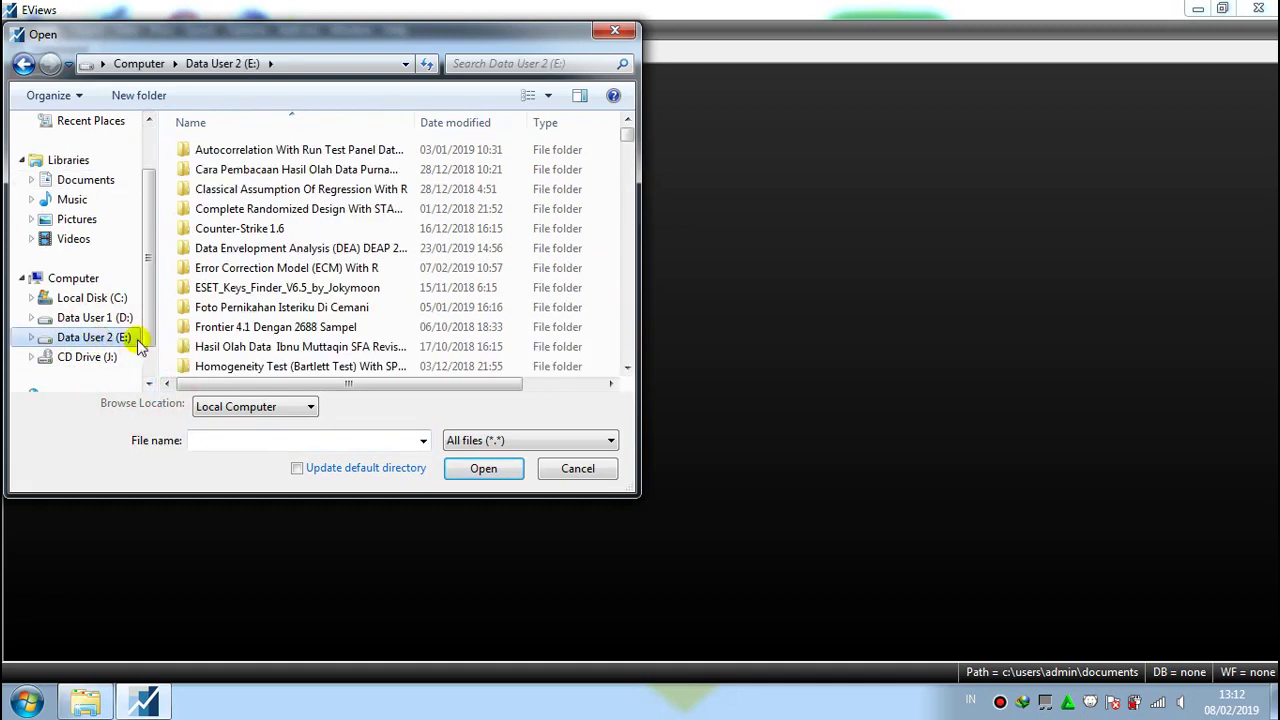
pyautogui.click(627, 367)
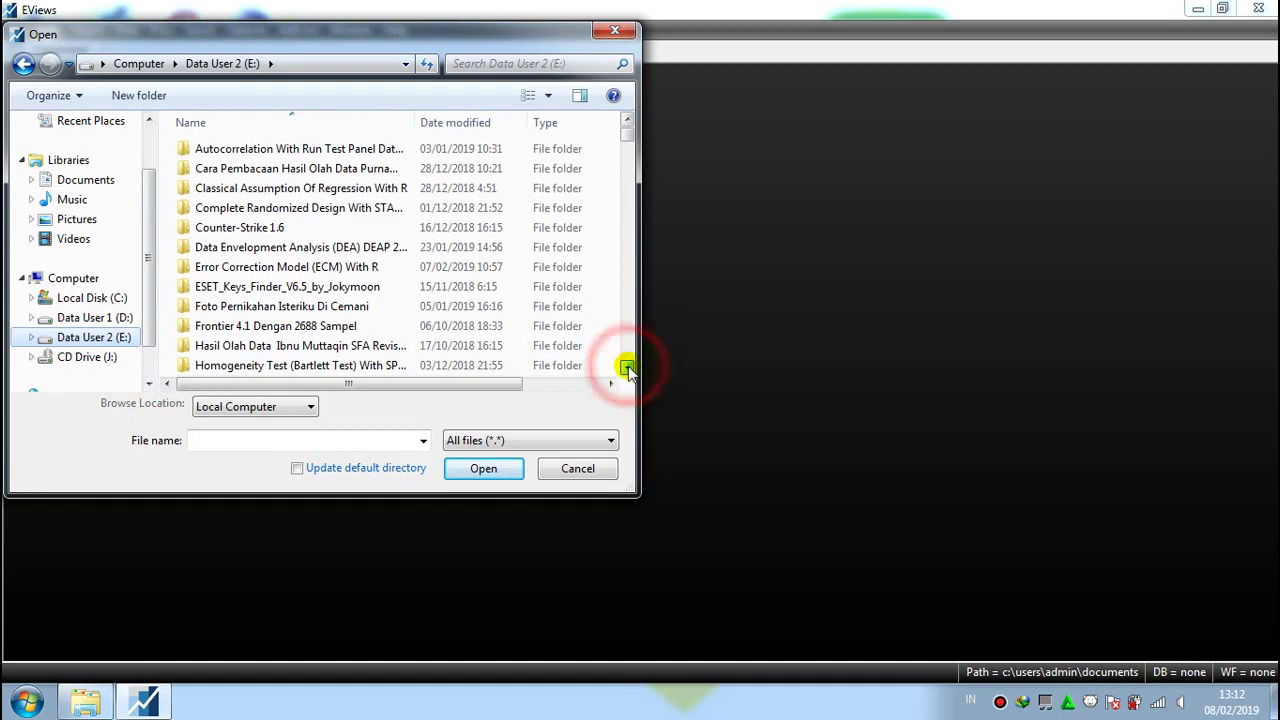
pyautogui.moveTo(627, 367); pyautogui.dragTo(627, 367)
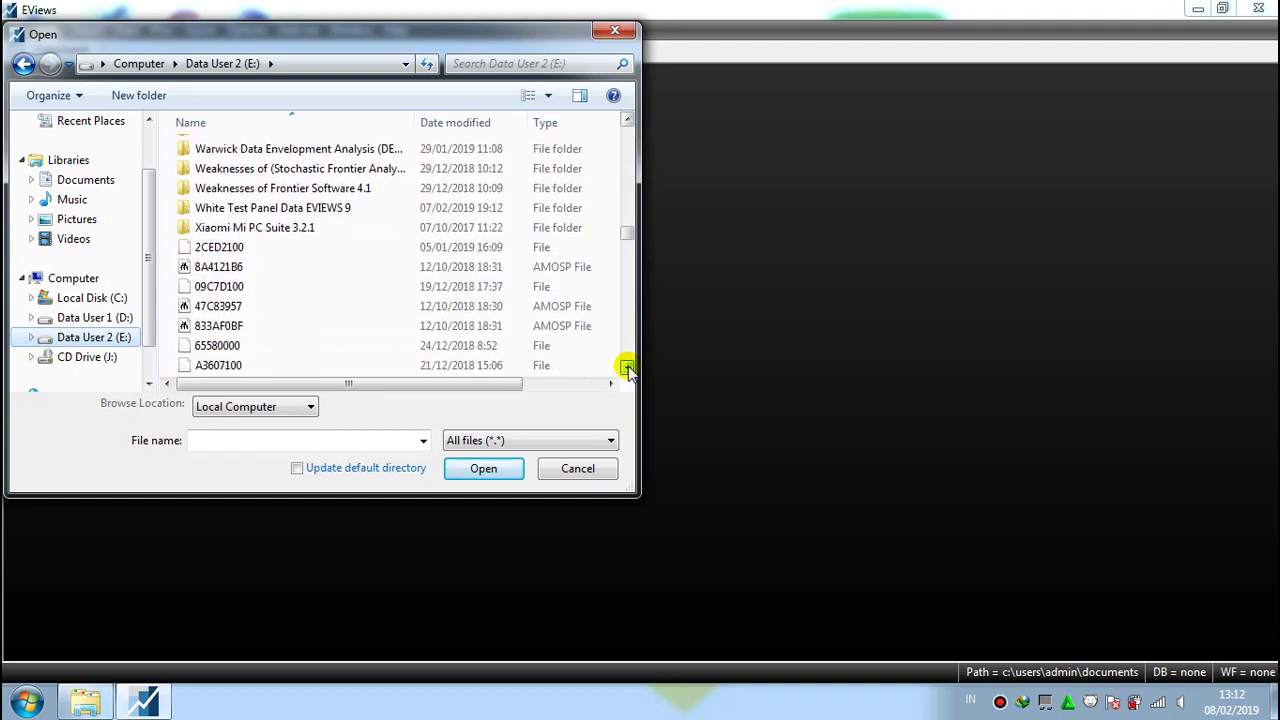
pyautogui.click(330, 208)
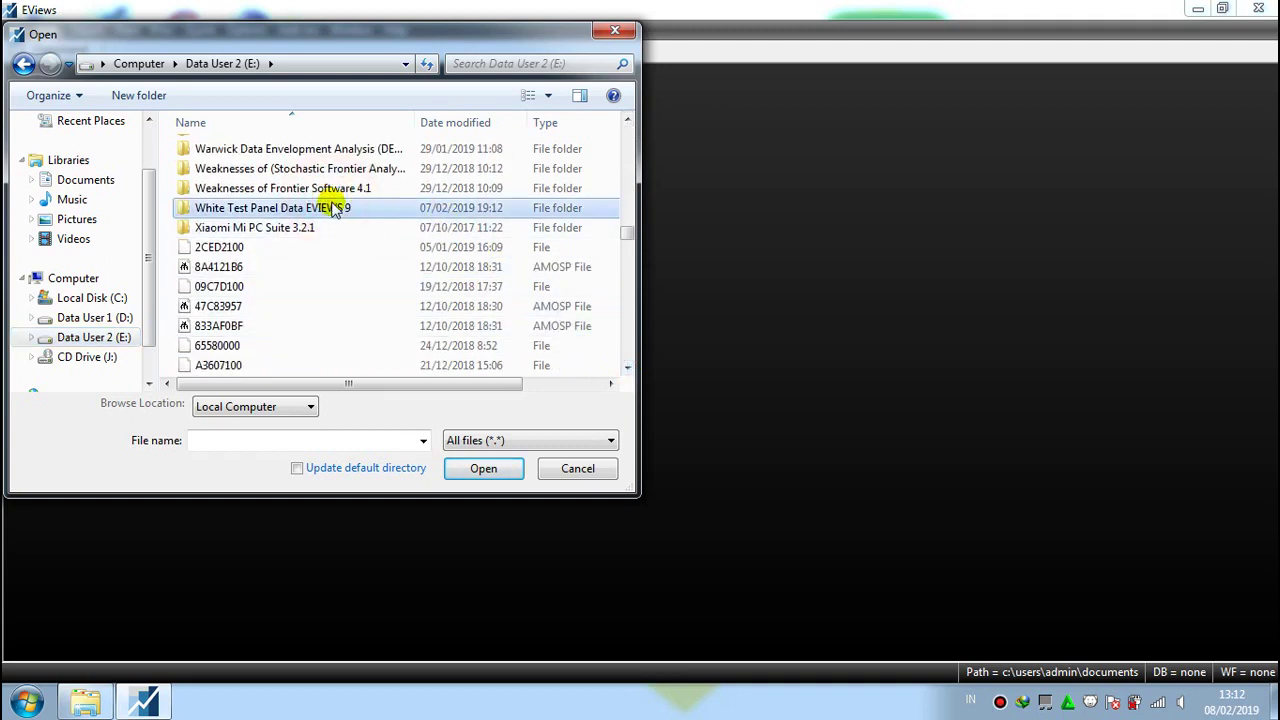
pyautogui.click(470, 468)
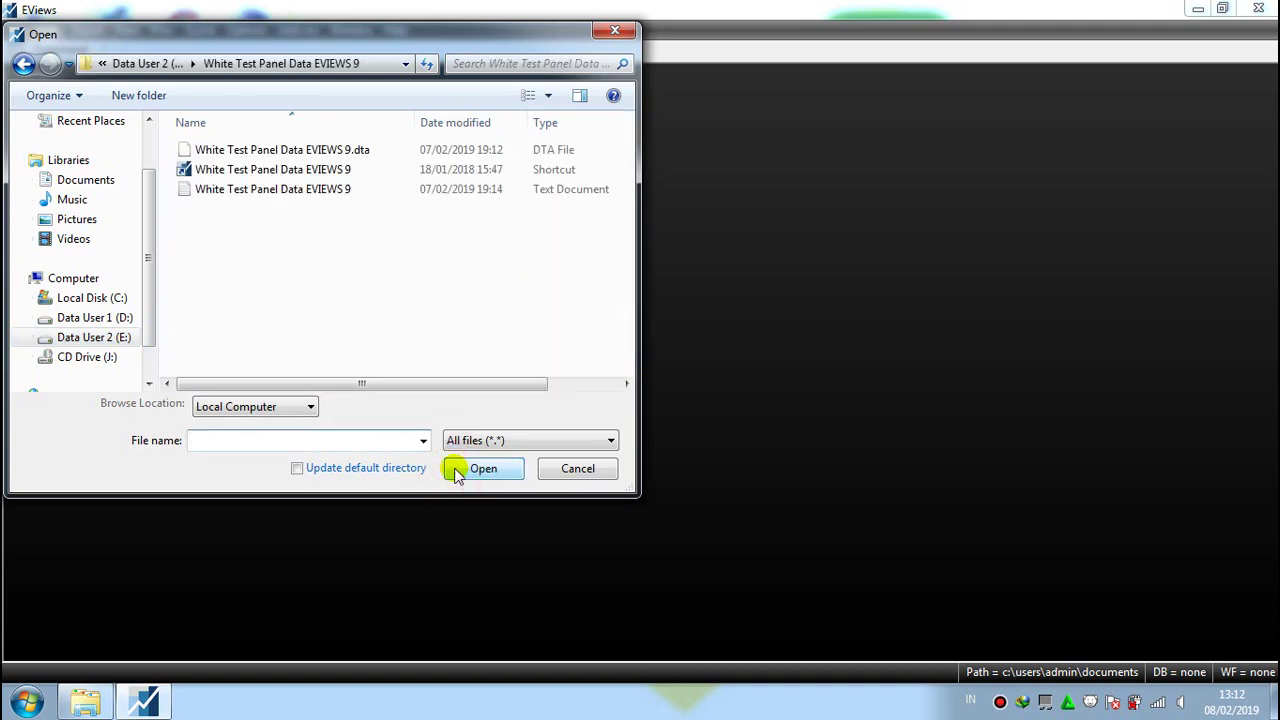
# Import White Test Panel Data EVIEWS 9.dta with all variables as a dated panel in a new workfile and maximize the workfile window.
pyautogui.click(349, 149)
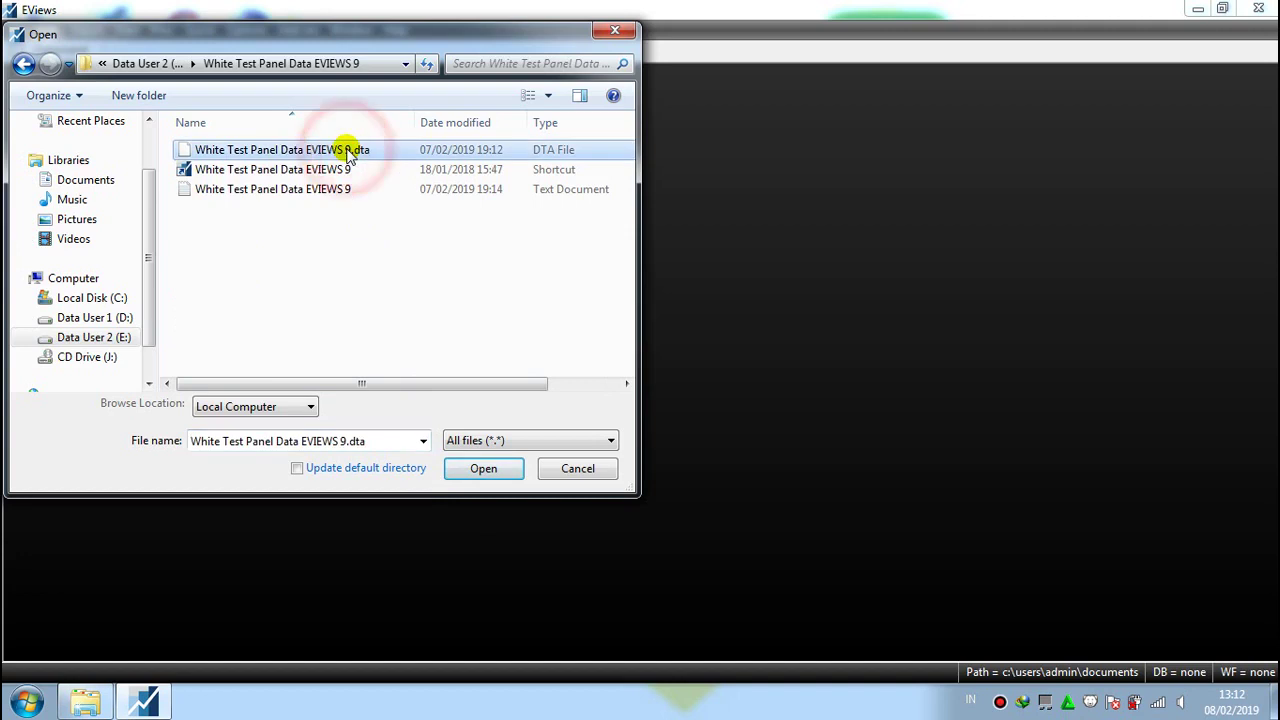
pyautogui.click(530, 440)
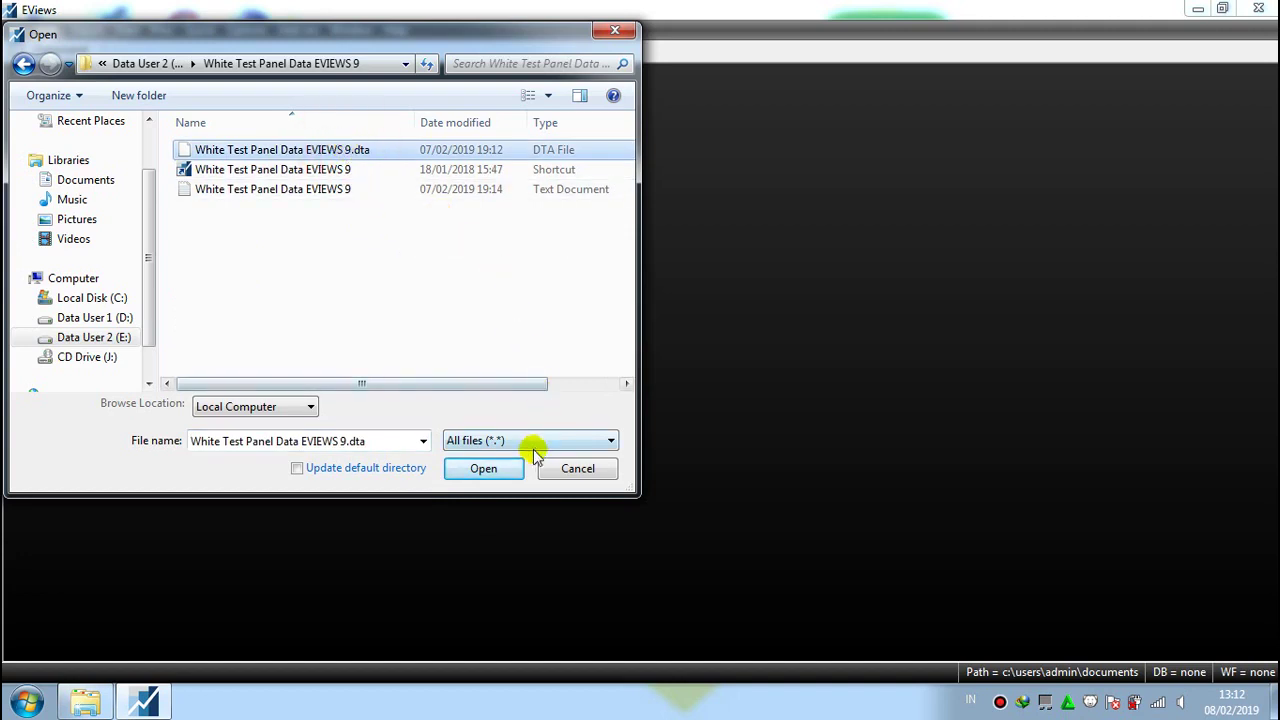
pyautogui.click(510, 470)
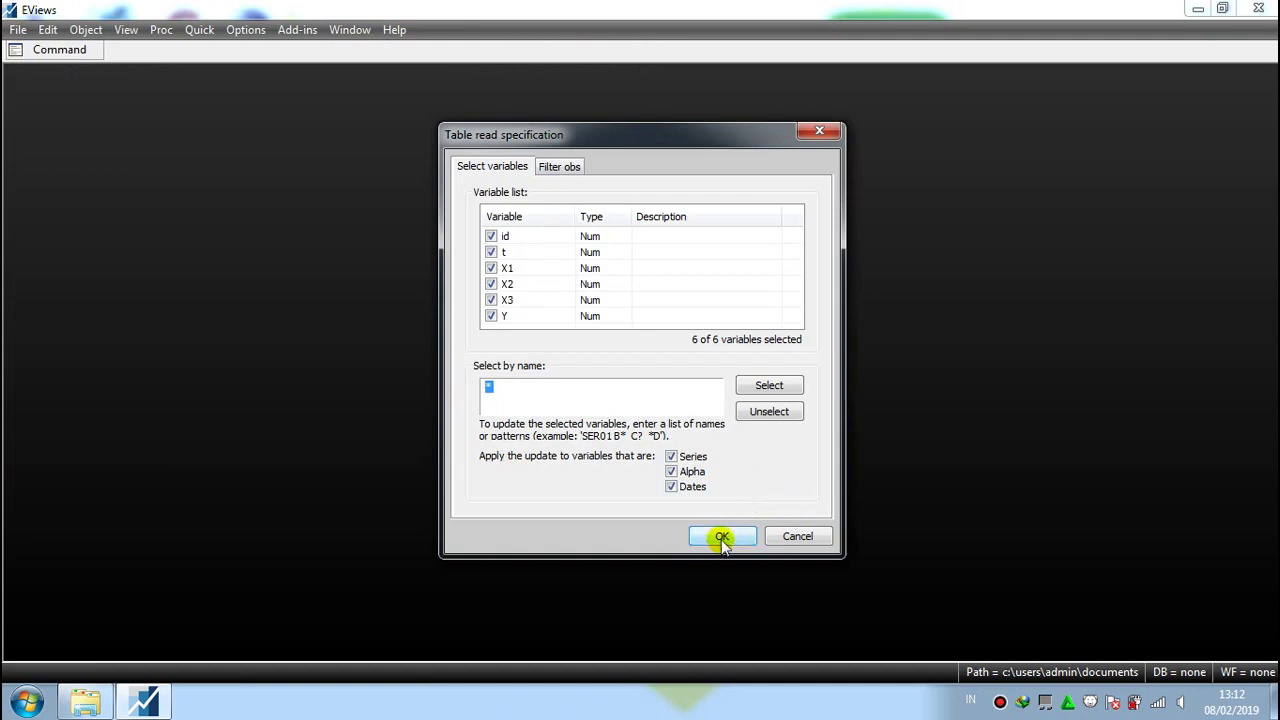
pyautogui.click(721, 537)
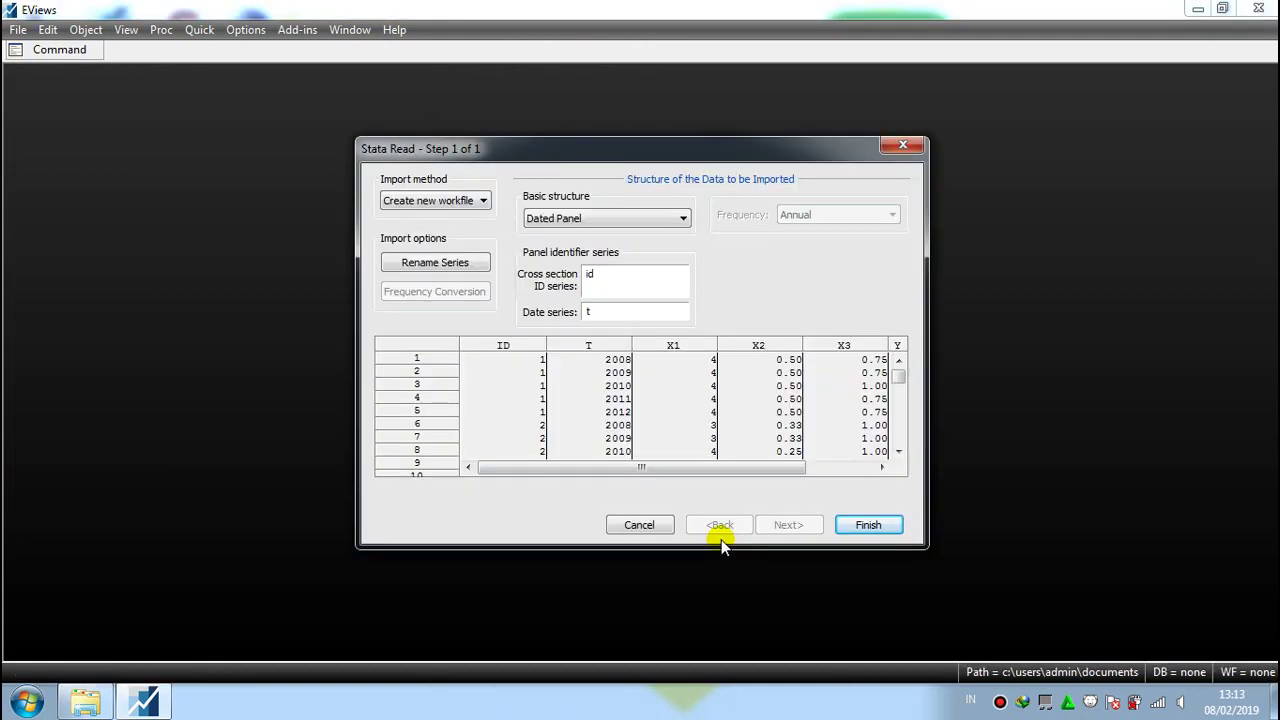
pyautogui.click(866, 528)
pyautogui.click(679, 378)
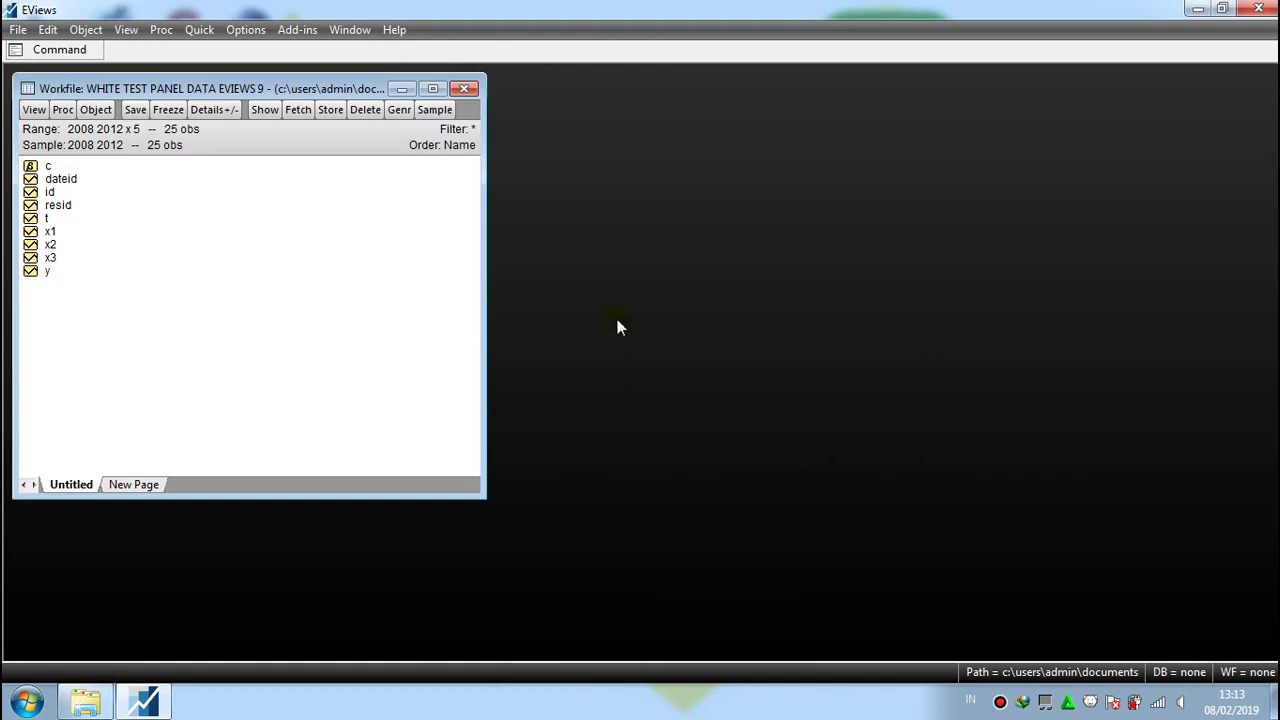
pyautogui.click(432, 88)
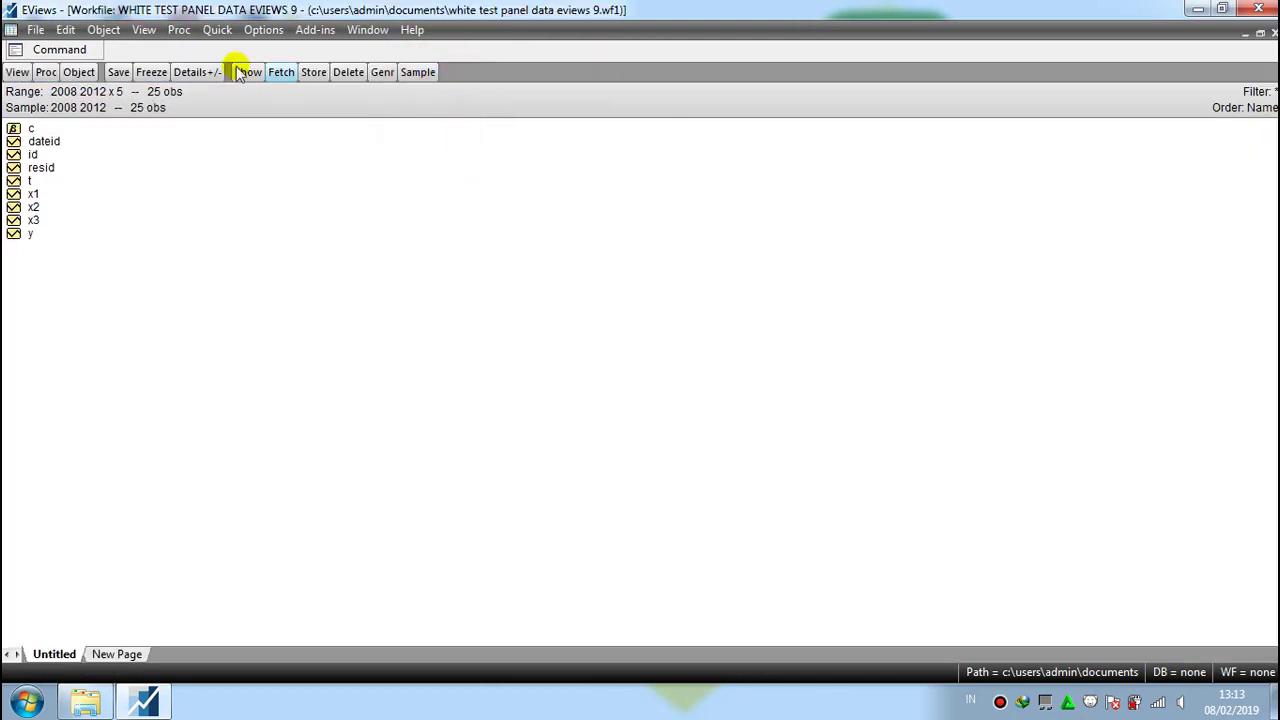
# Start a new equation estimation with the specification y x1 x2 x3 c.
pyautogui.click(212, 32)
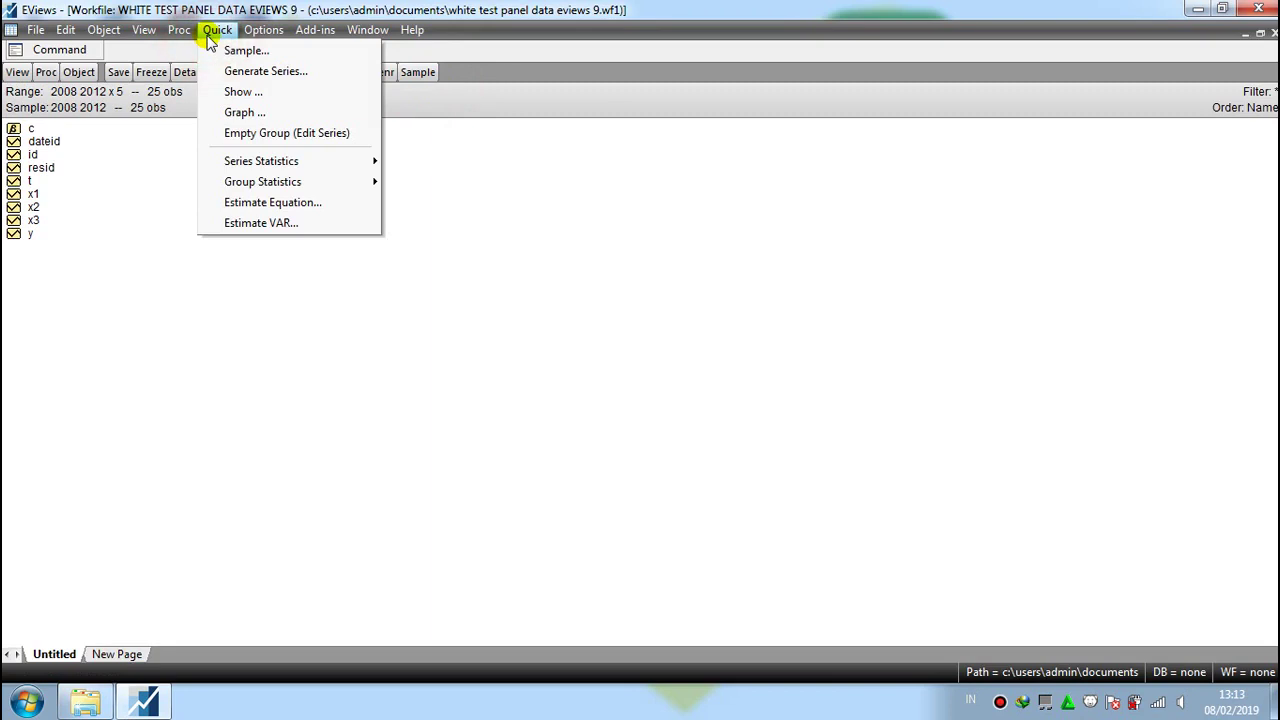
pyautogui.click(233, 201)
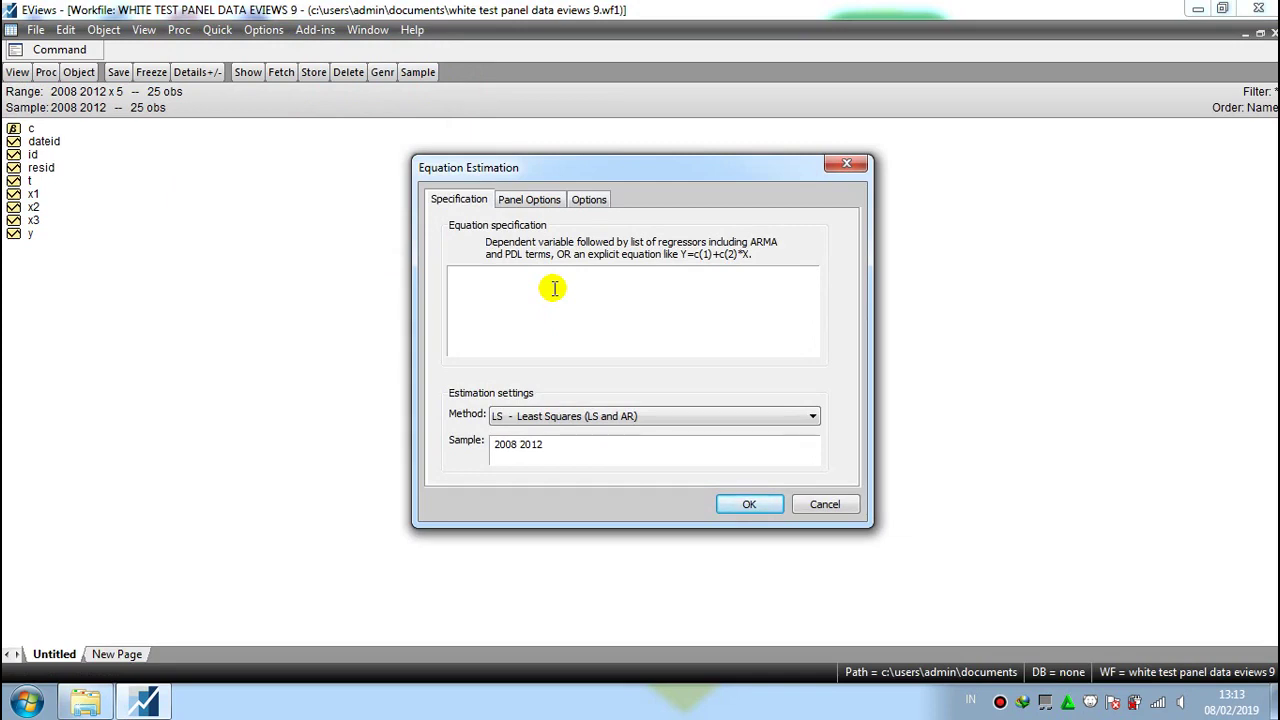
pyautogui.write('y')
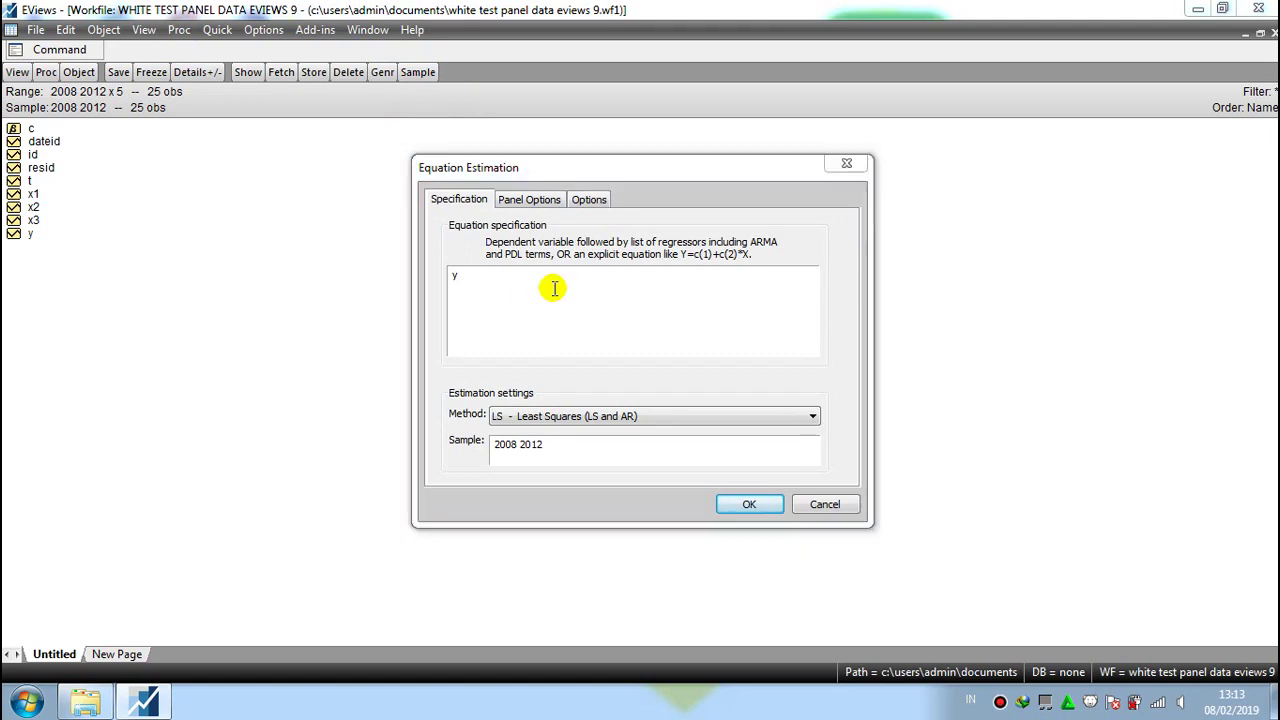
pyautogui.press('Escape')
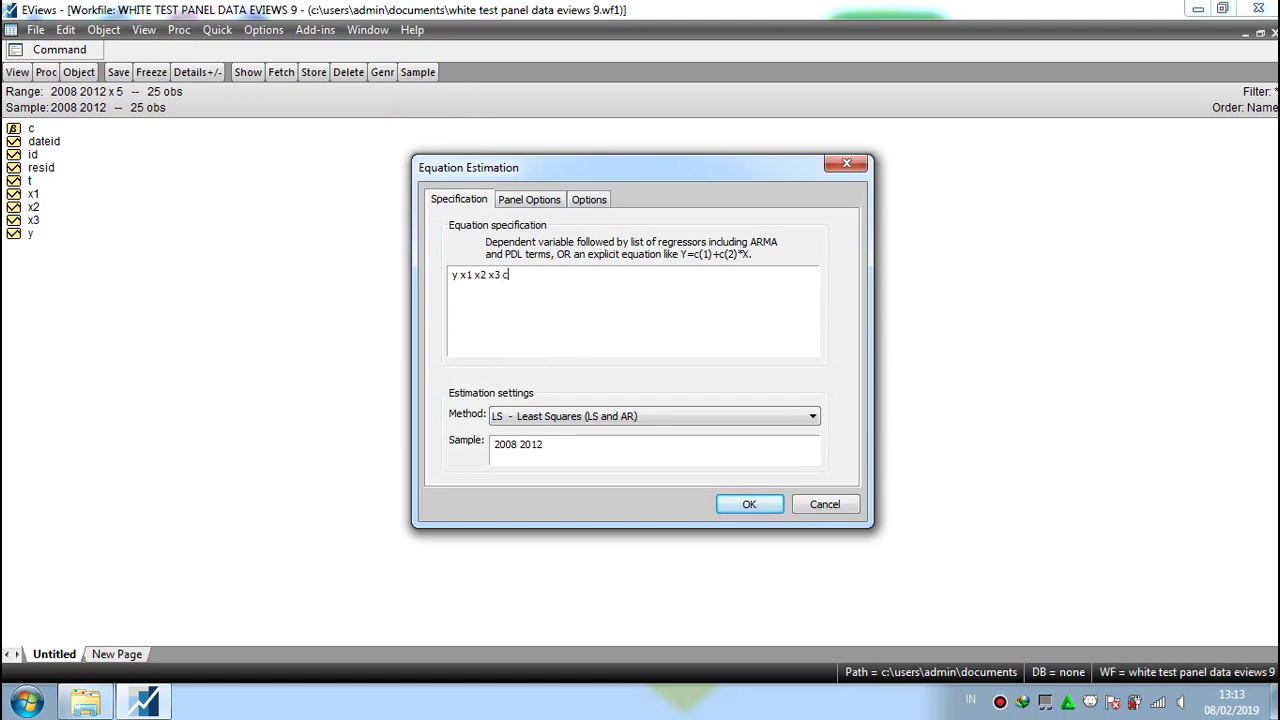
pyautogui.click(603, 300)
# Check the equation's panel effects options and run the Least Squares estimation on the 2008 2012 sample.
pyautogui.click(538, 201)
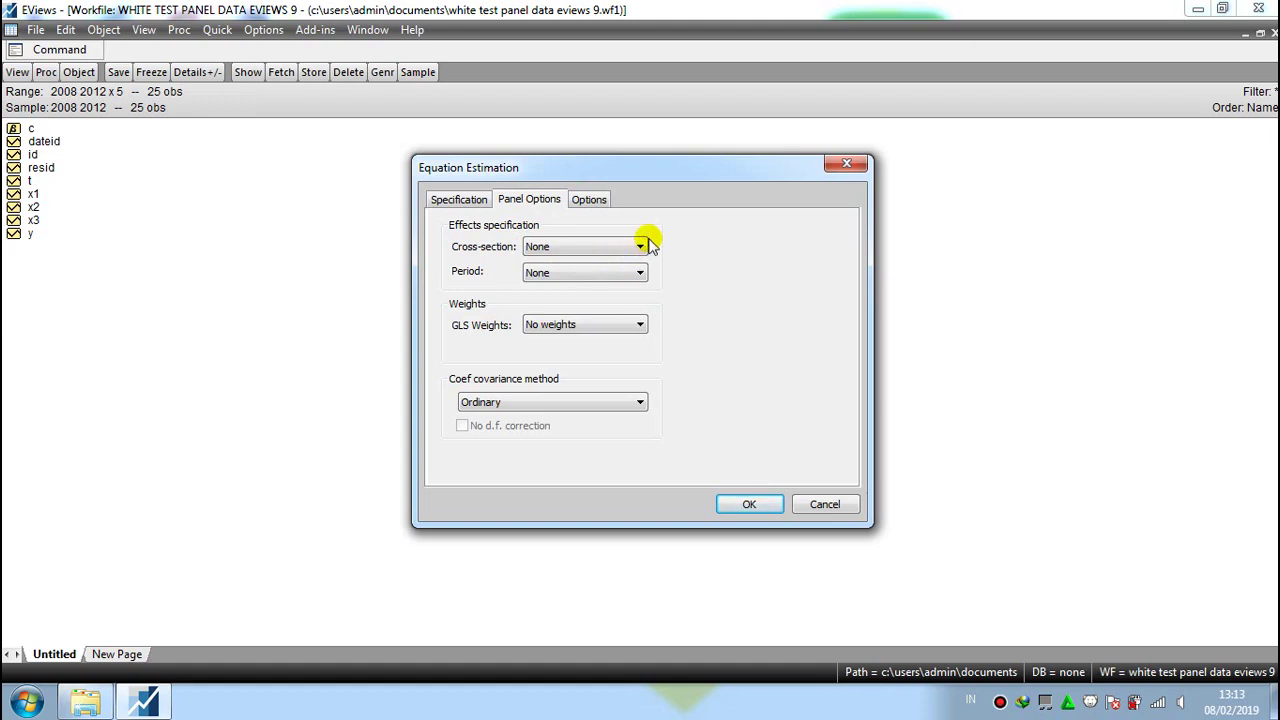
pyautogui.click(508, 253)
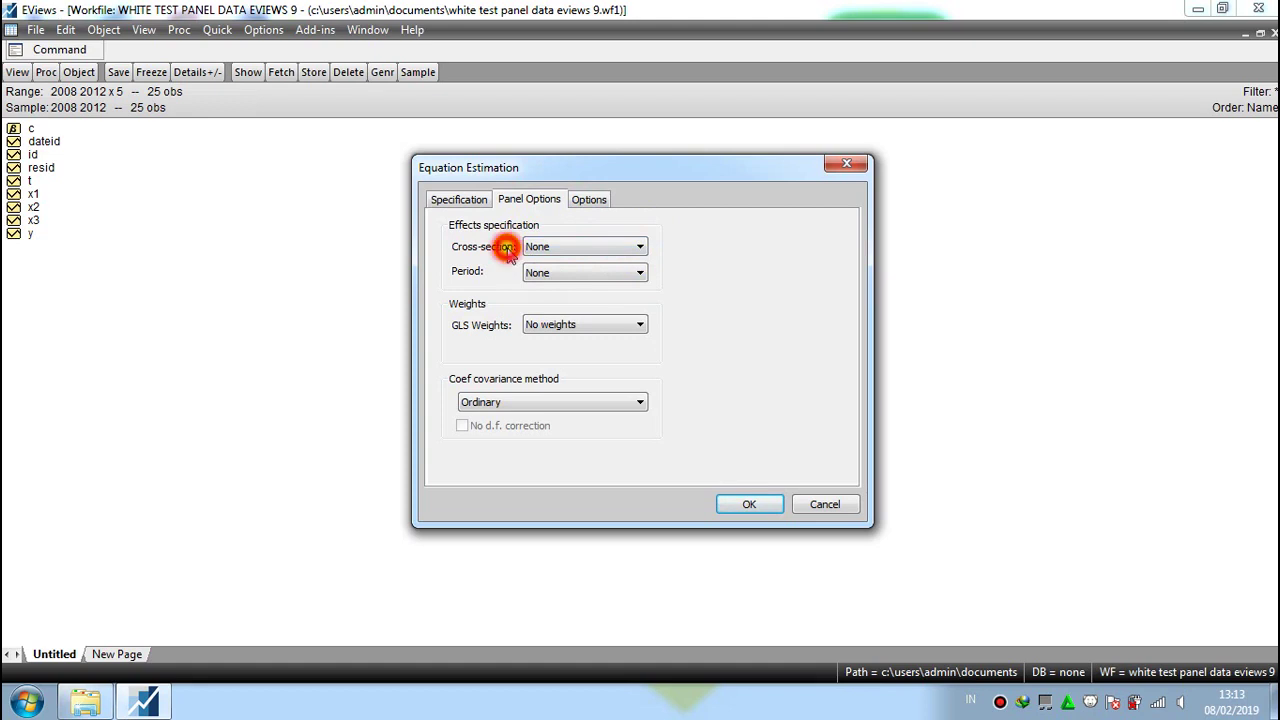
pyautogui.click(468, 201)
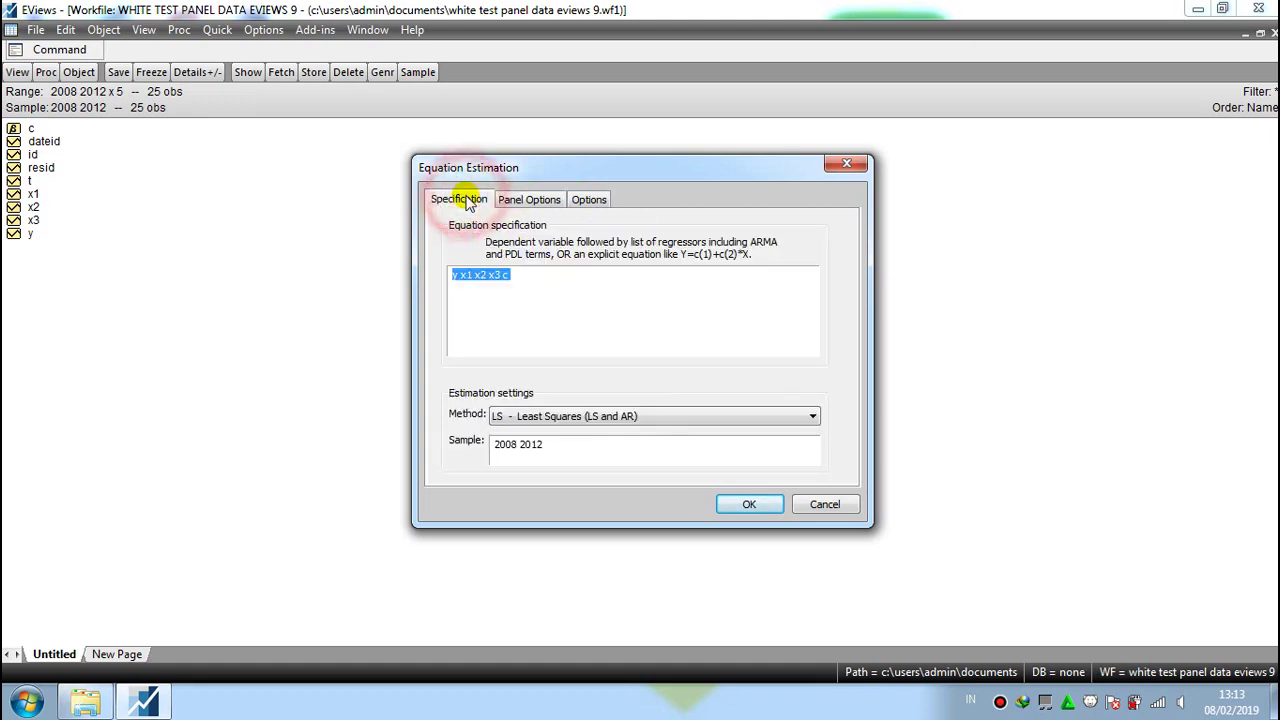
pyautogui.click(752, 506)
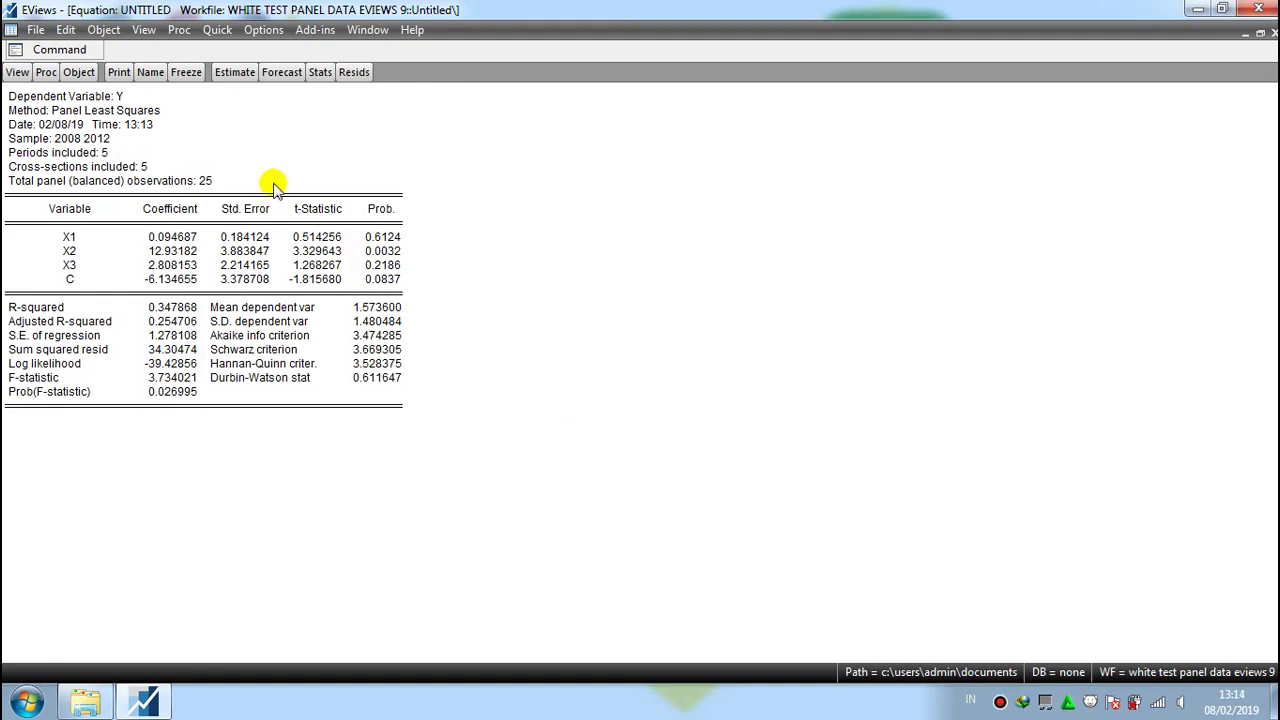
# Reopen the equation's estimation settings and replace the dependent variable y with resid^2.
pyautogui.click(235, 72)
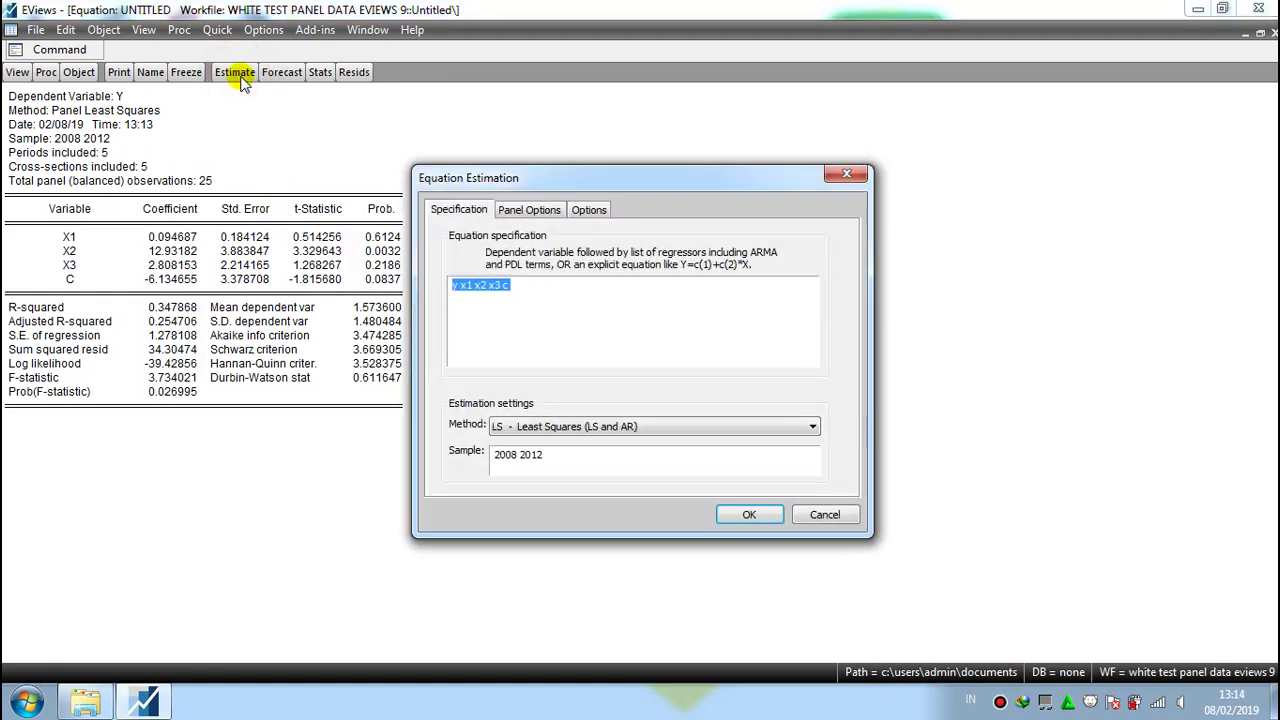
pyautogui.click(457, 285)
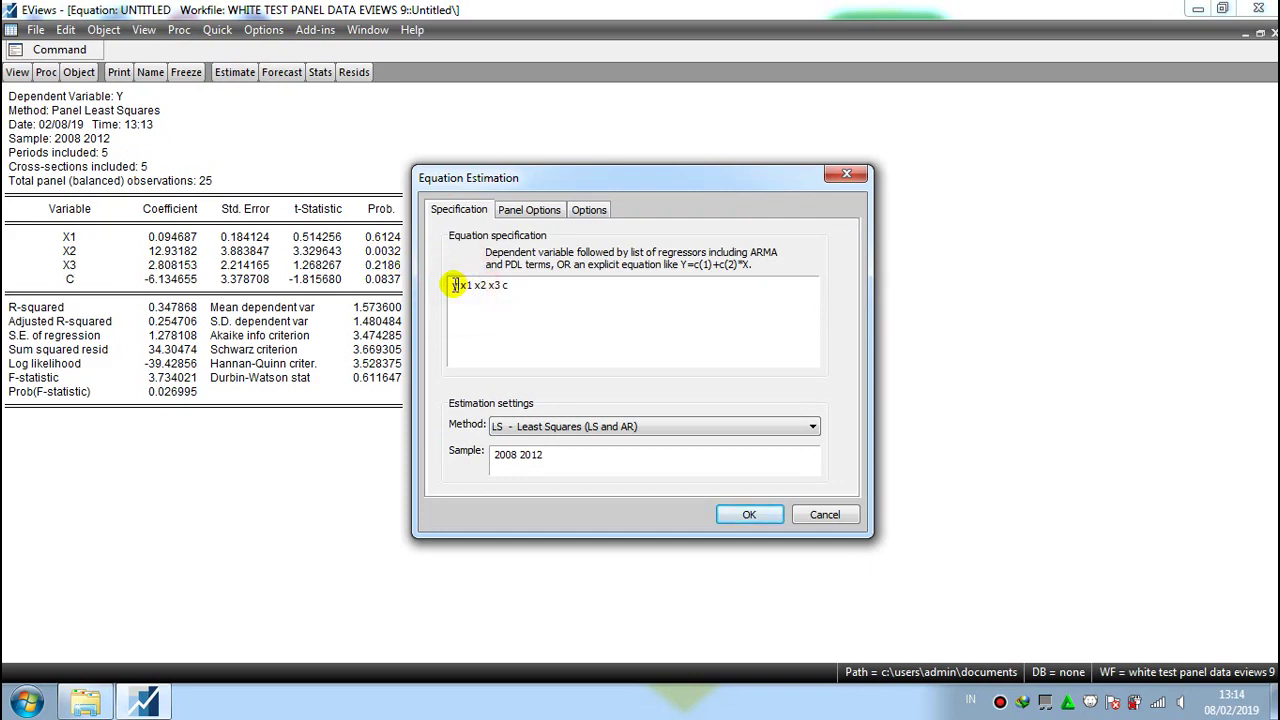
pyautogui.press('BackSpace')
pyautogui.write('res')
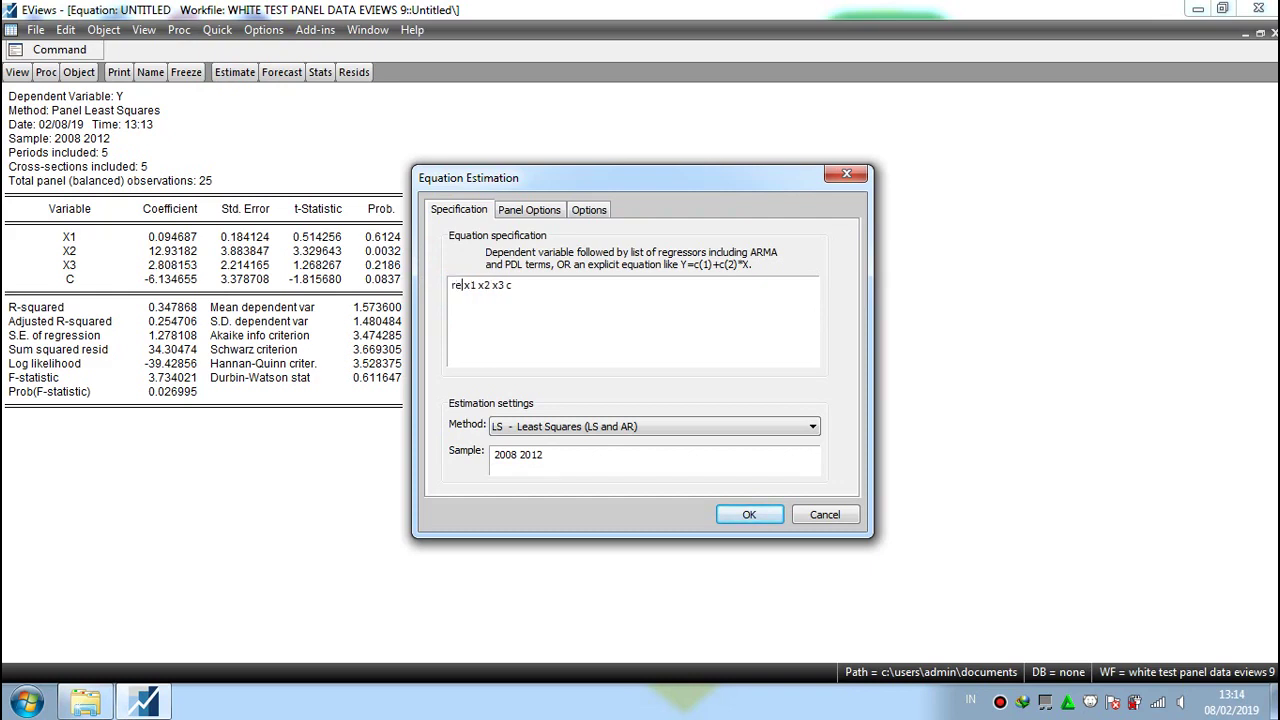
pyautogui.write('i')
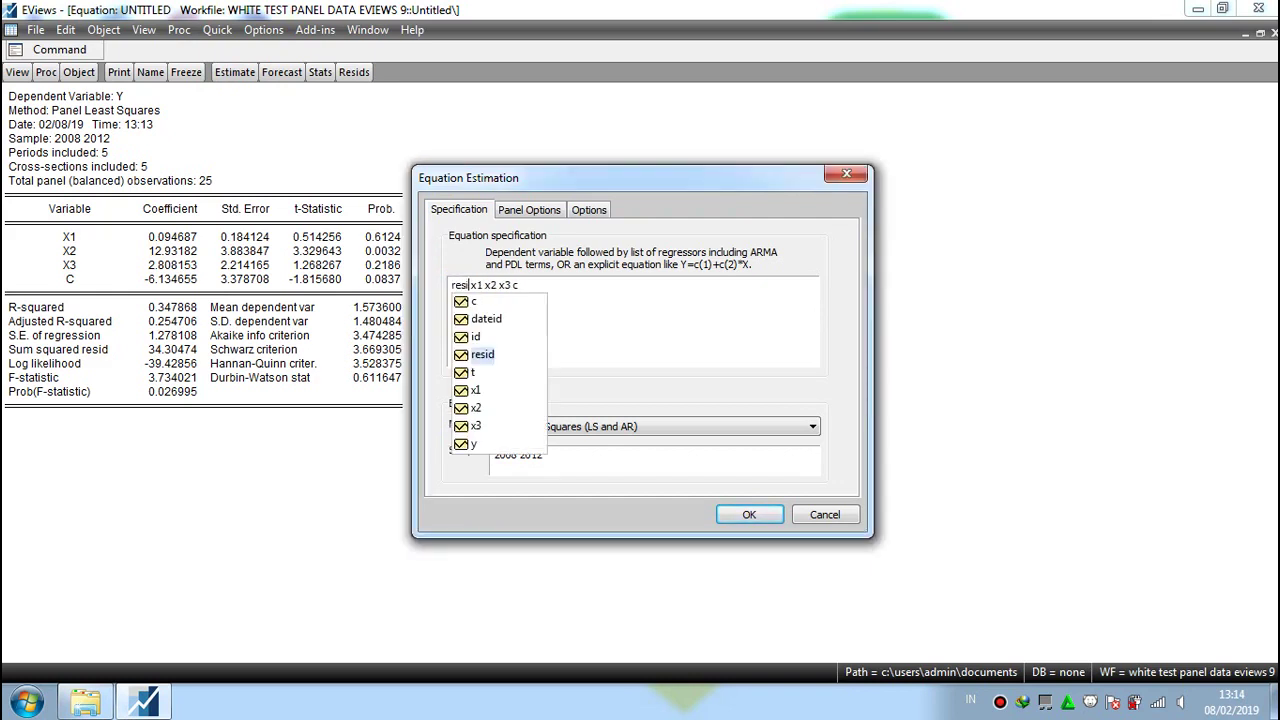
pyautogui.write('d^2')
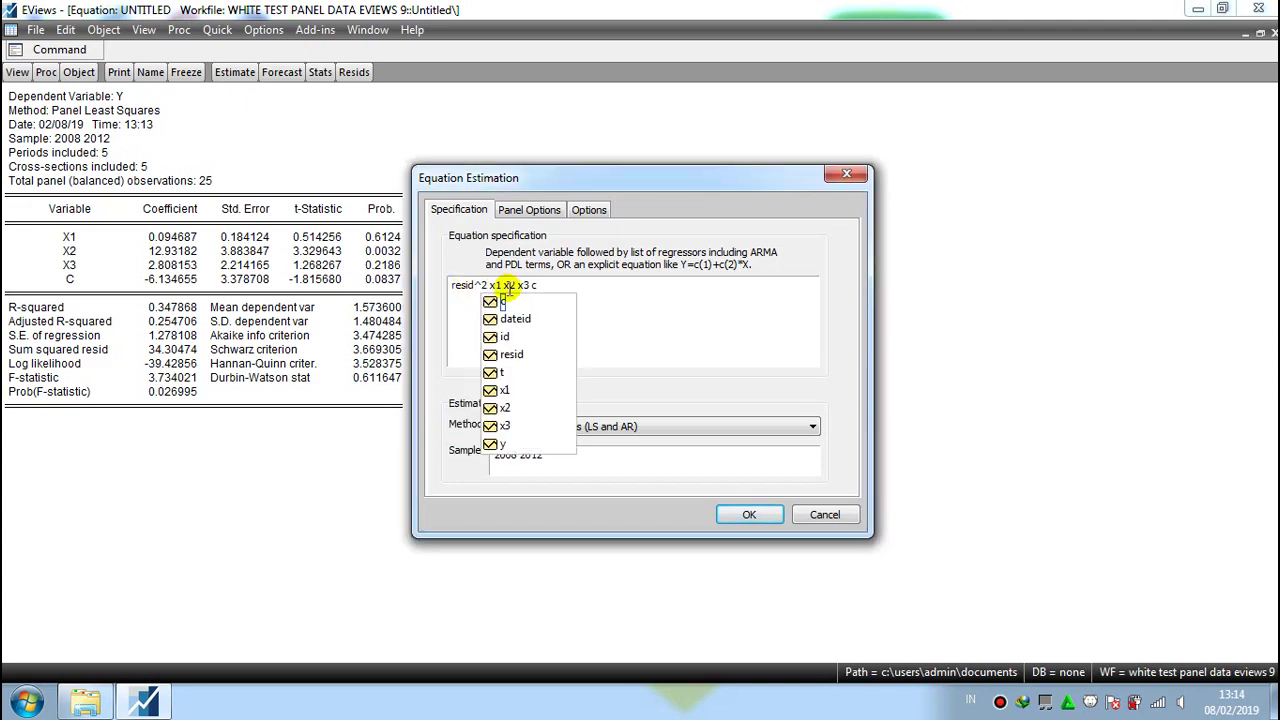
# Square the three regressors in the specification, making it resid^2 x1^2 x2^2 x3^2 c.
pyautogui.click(497, 285)
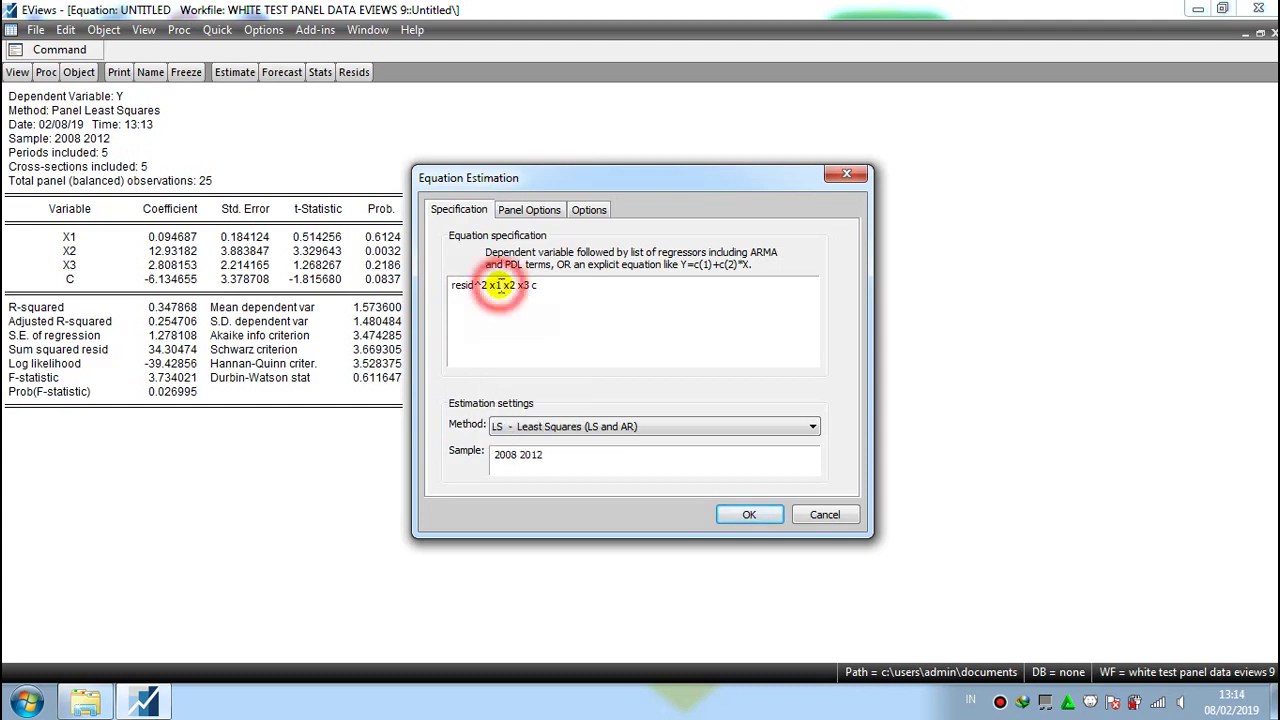
pyautogui.write('^')
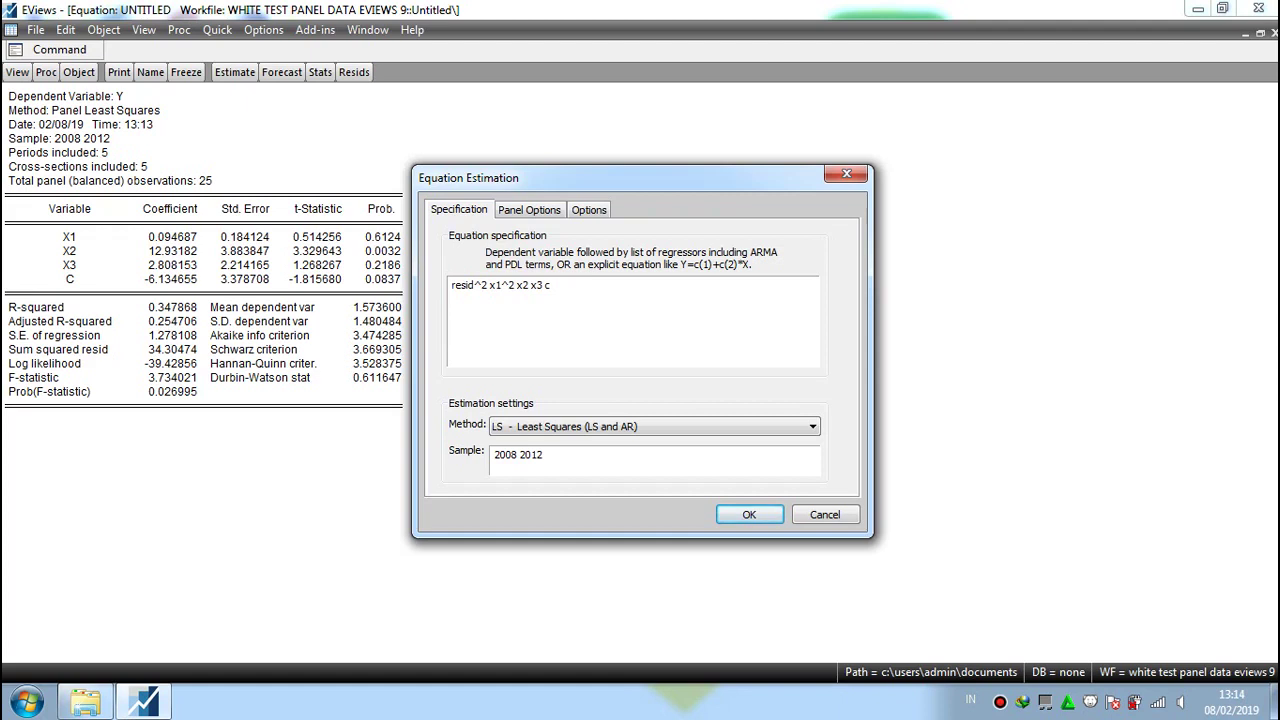
pyautogui.write('2')
pyautogui.click(526, 286)
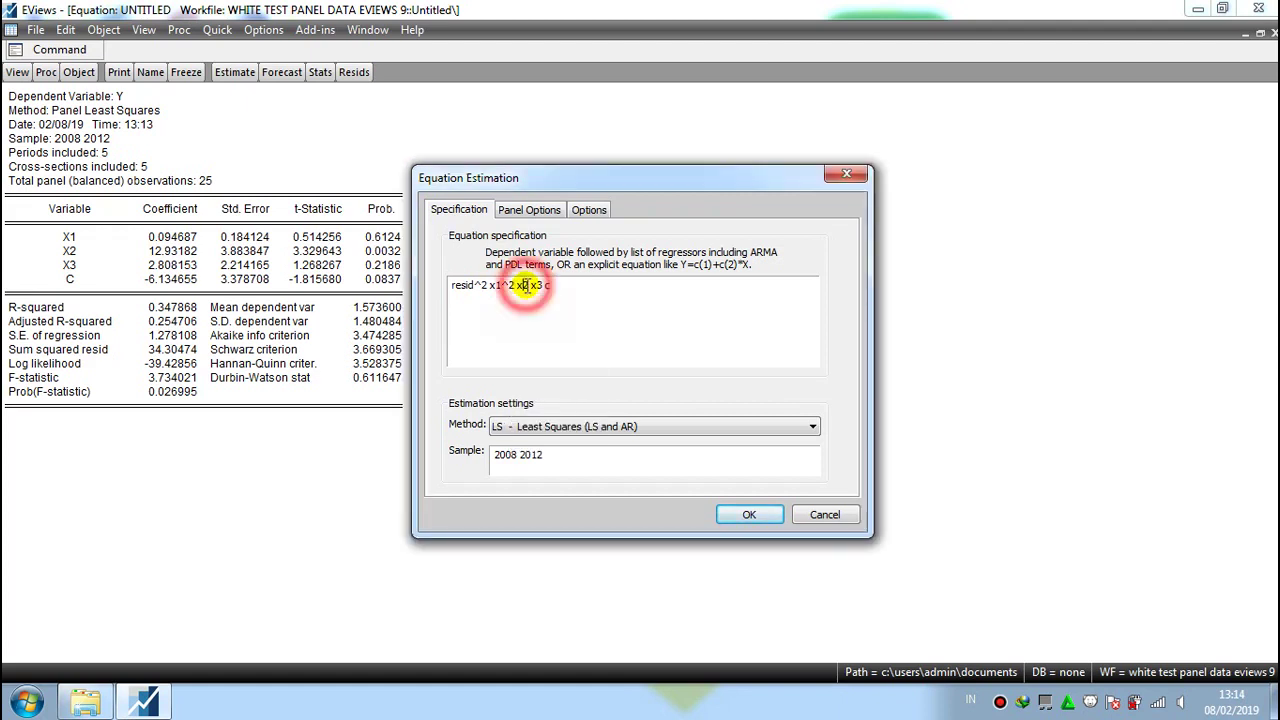
pyautogui.click(527, 286)
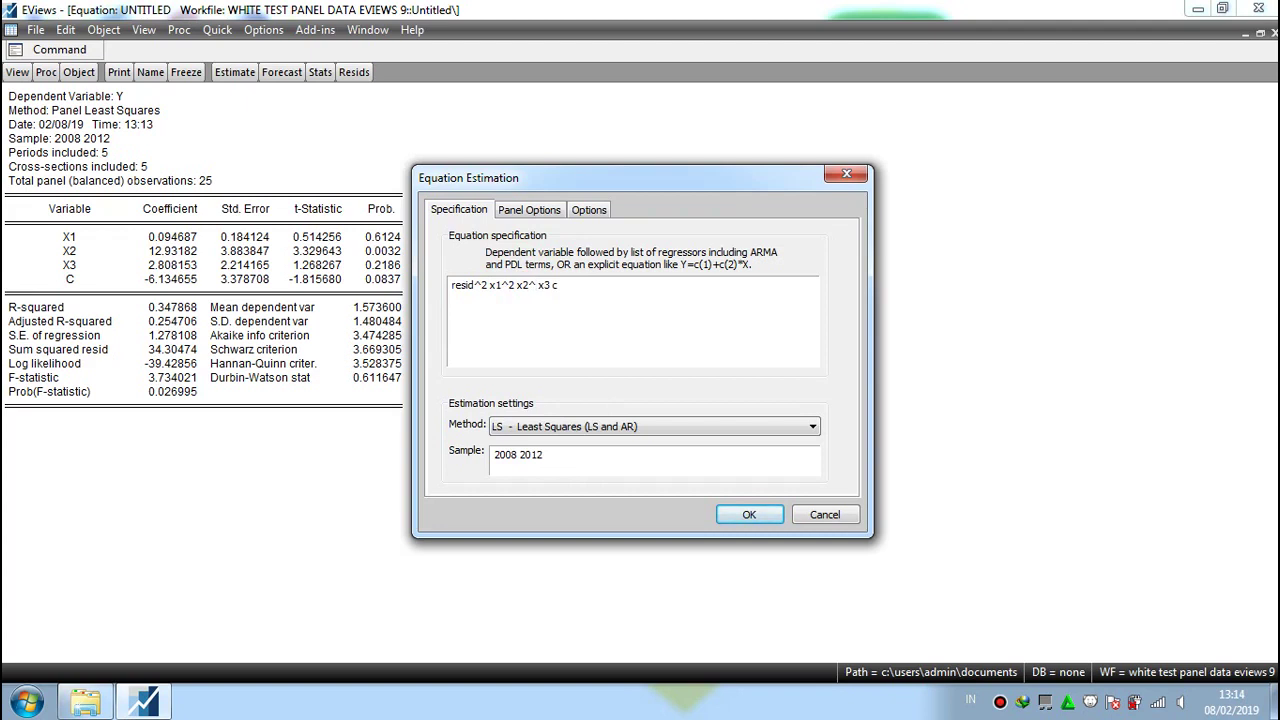
pyautogui.click(545, 285)
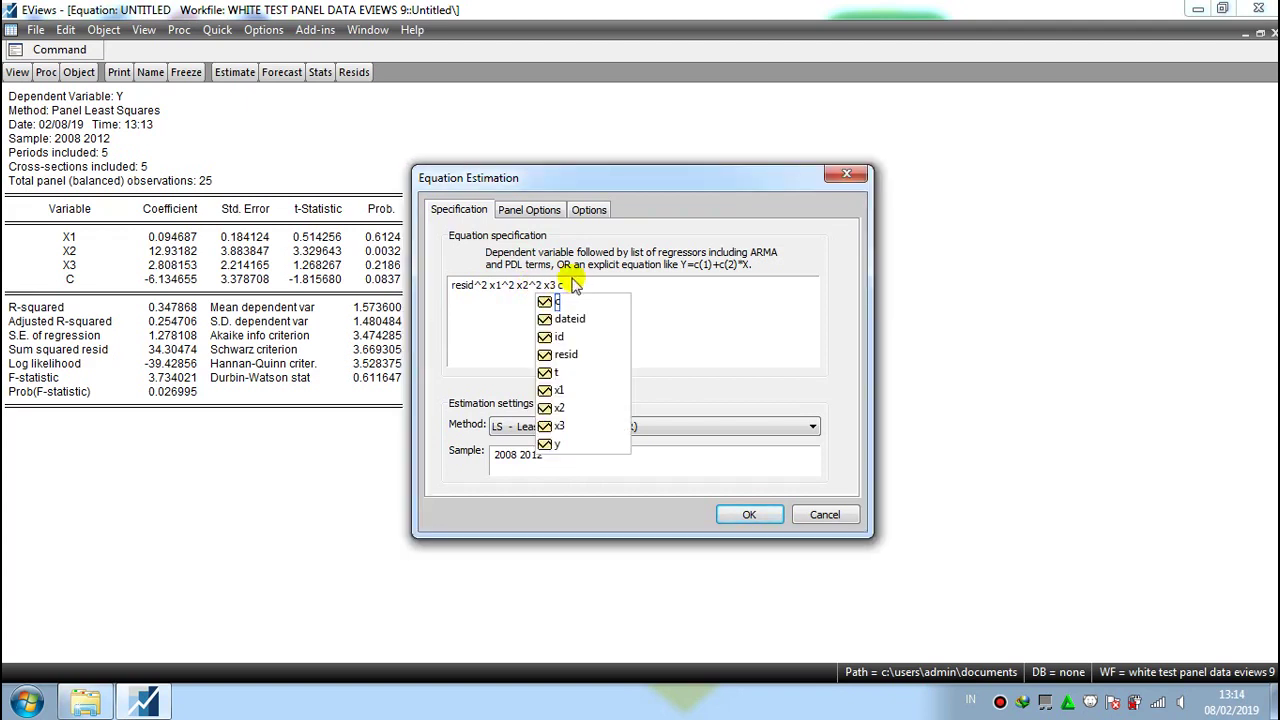
pyautogui.click(555, 285)
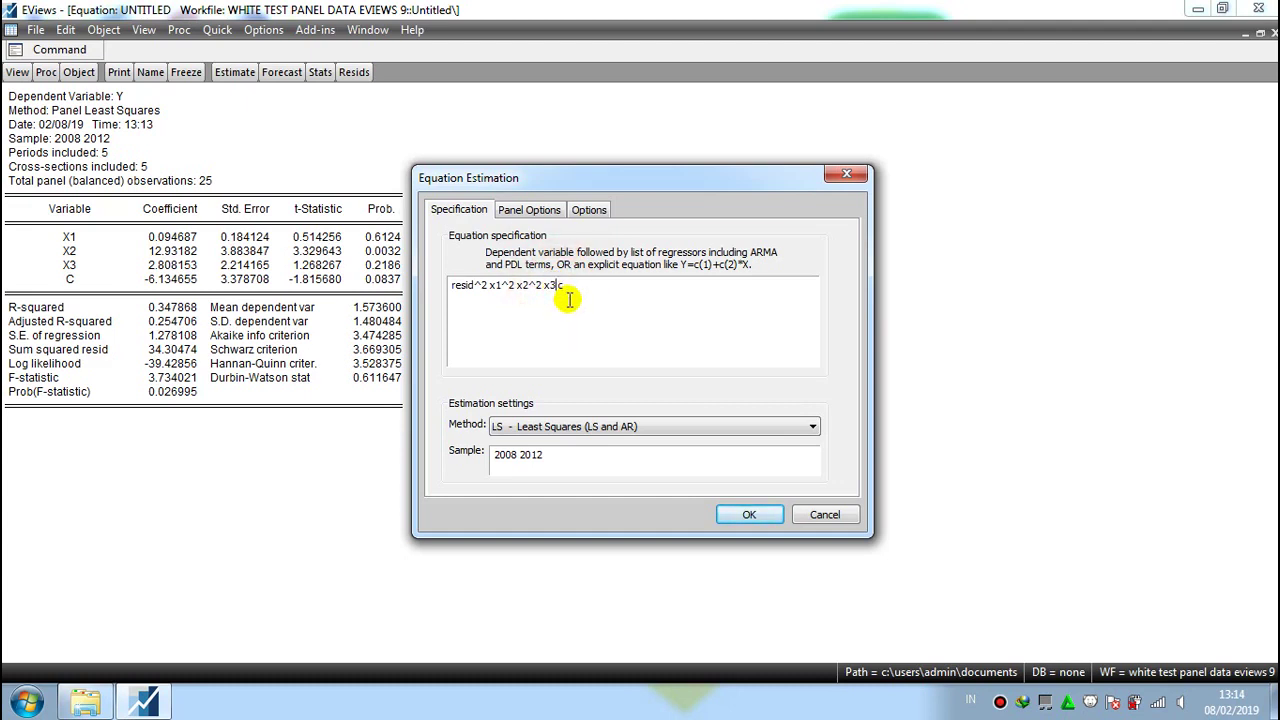
pyautogui.write('^2')
pyautogui.click(570, 301)
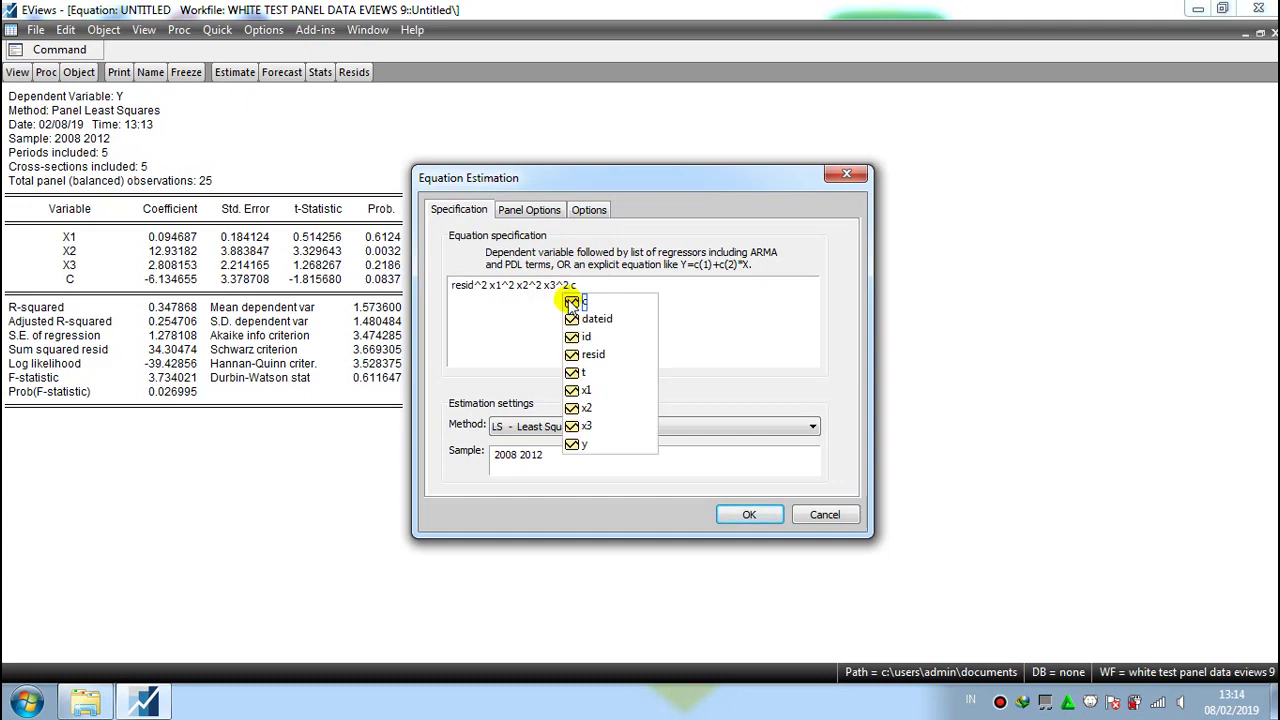
pyautogui.click(576, 301)
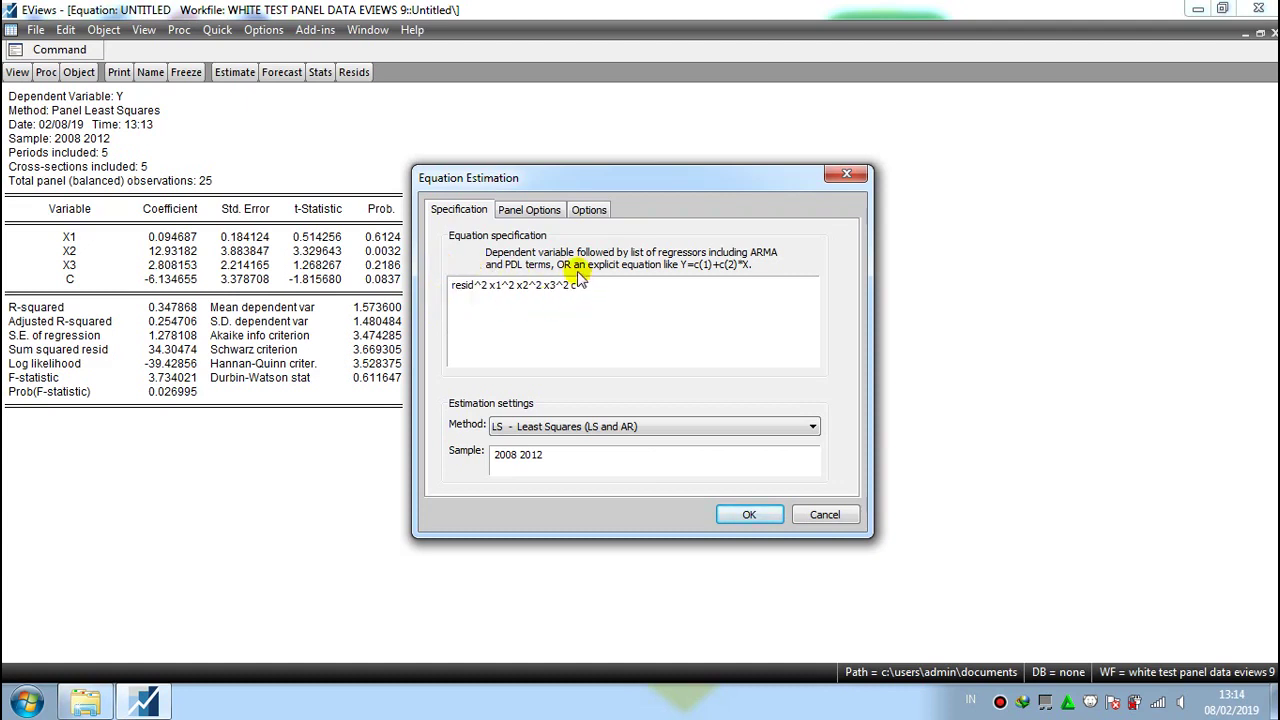
# Check the panel effects options and run the Least Squares estimation of the squared-residual equation.
pyautogui.click(510, 209)
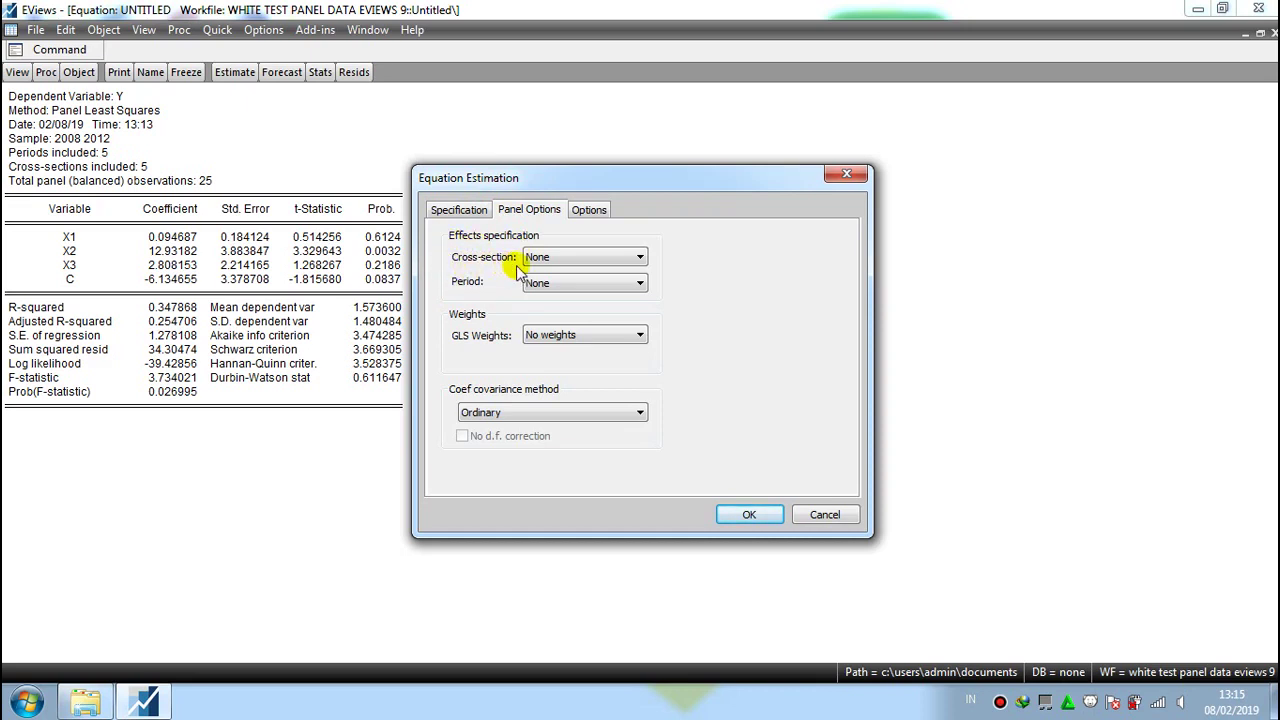
pyautogui.click(450, 212)
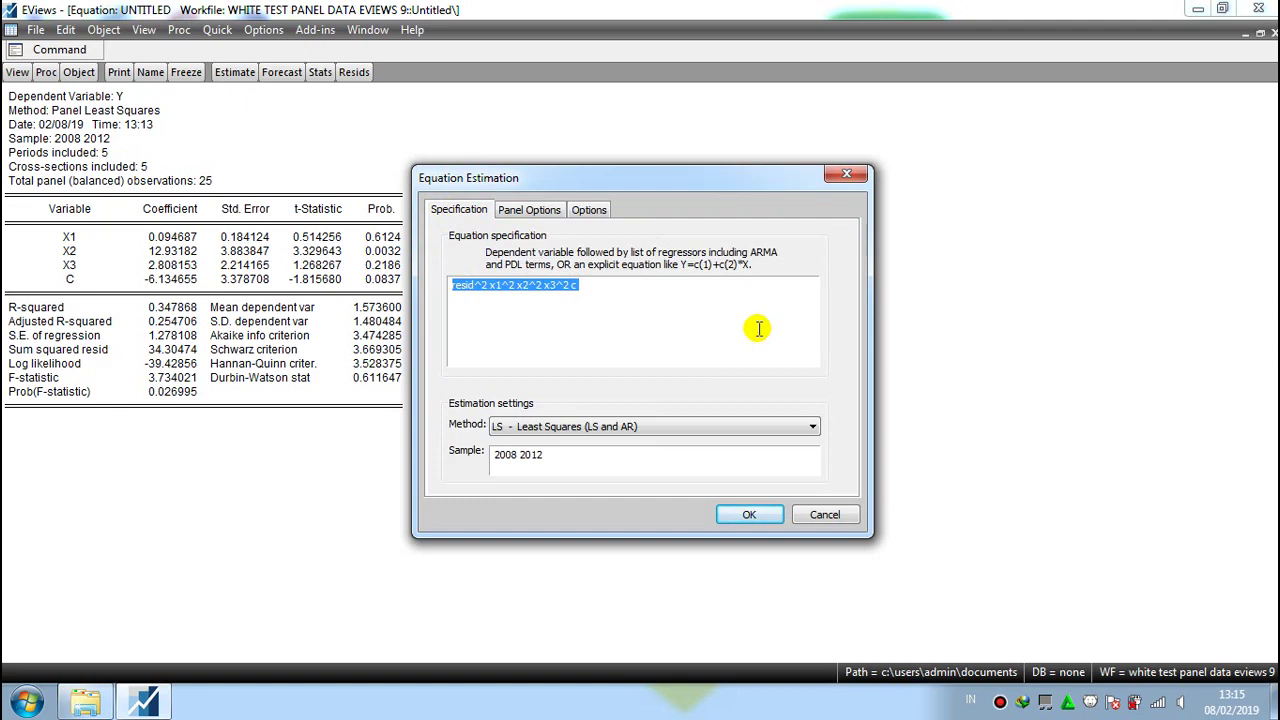
pyautogui.click(694, 291)
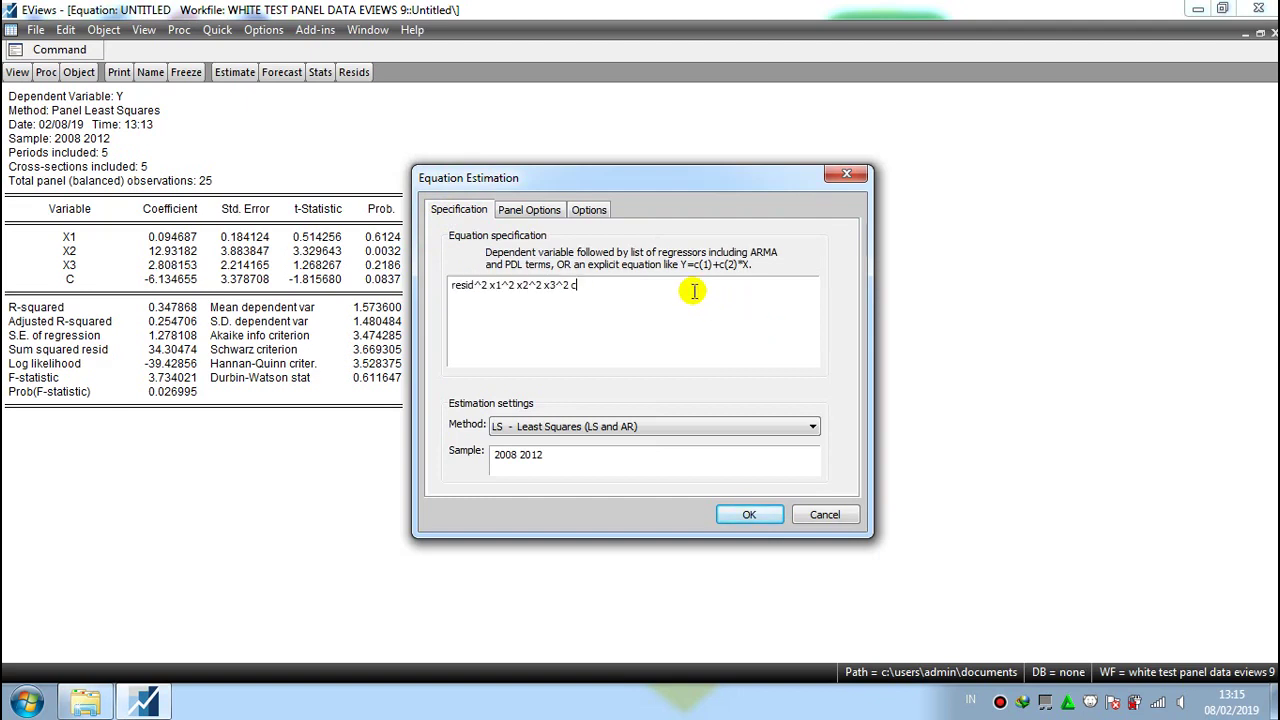
pyautogui.click(750, 516)
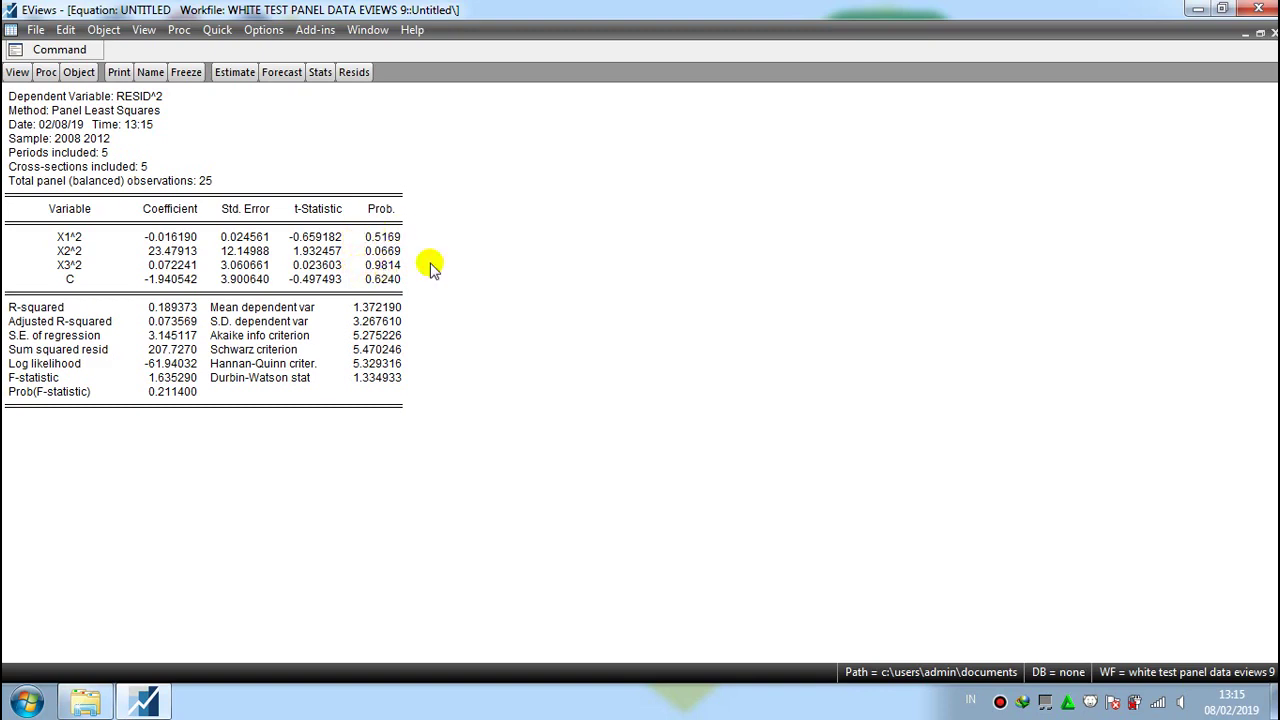
pyautogui.click(532, 220)
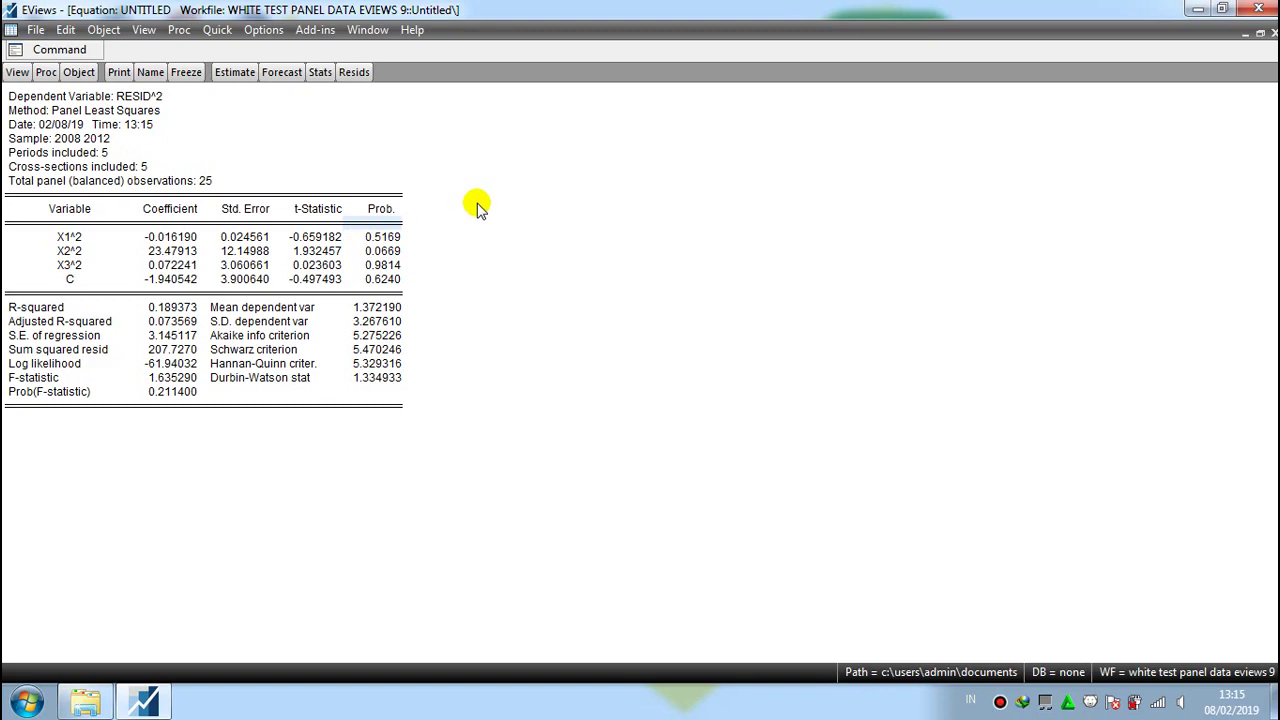
# Reopen the equation's estimation settings and set the cross-section effects to Fixed.
pyautogui.click(240, 78)
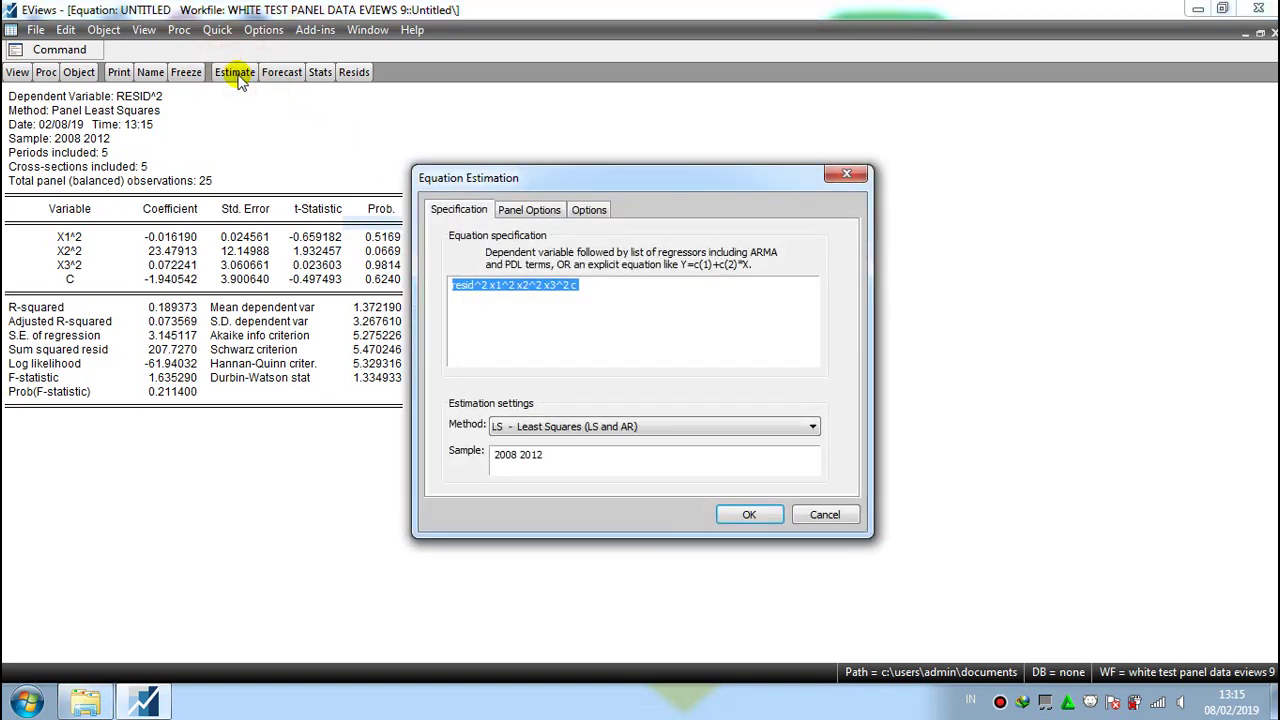
pyautogui.click(582, 286)
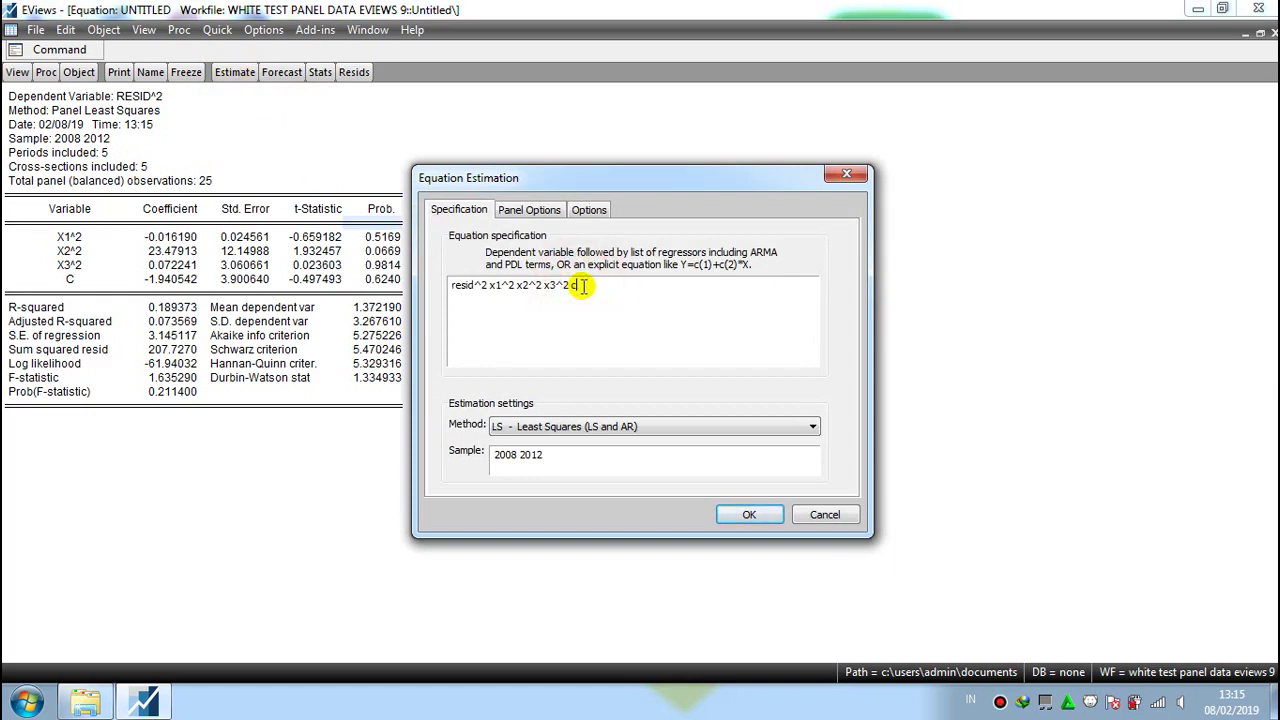
pyautogui.click(533, 212)
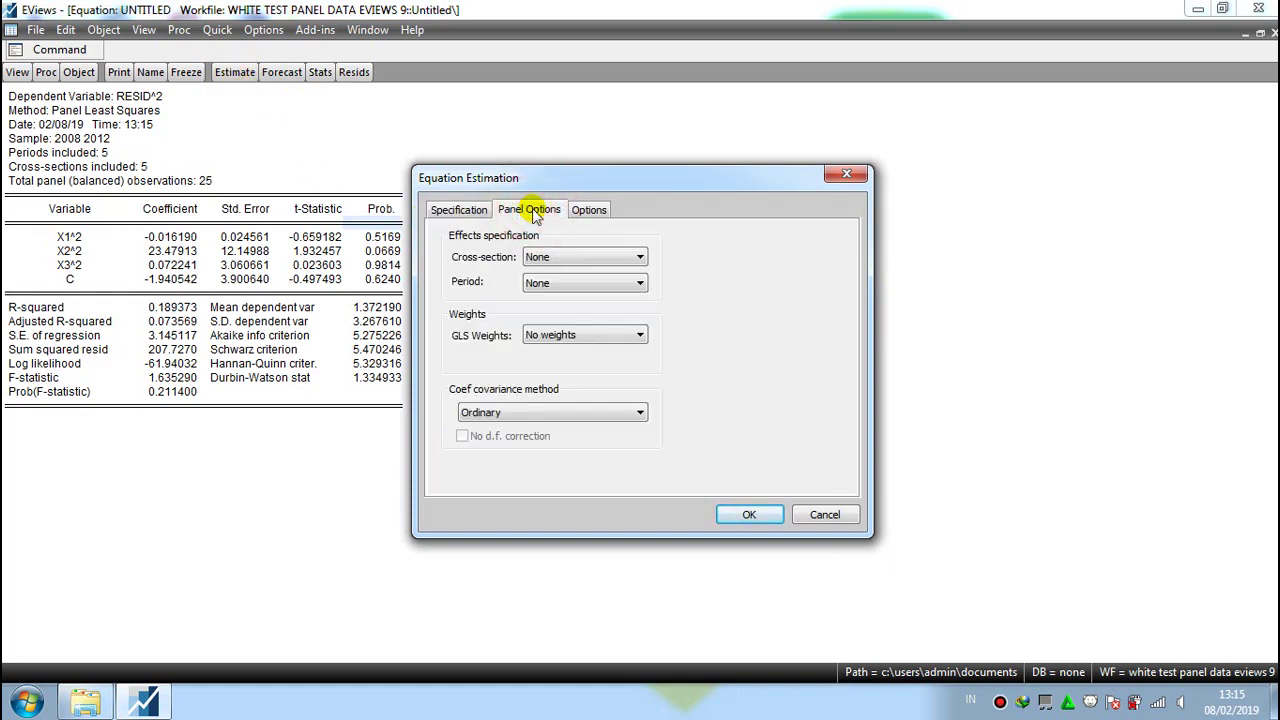
pyautogui.click(638, 258)
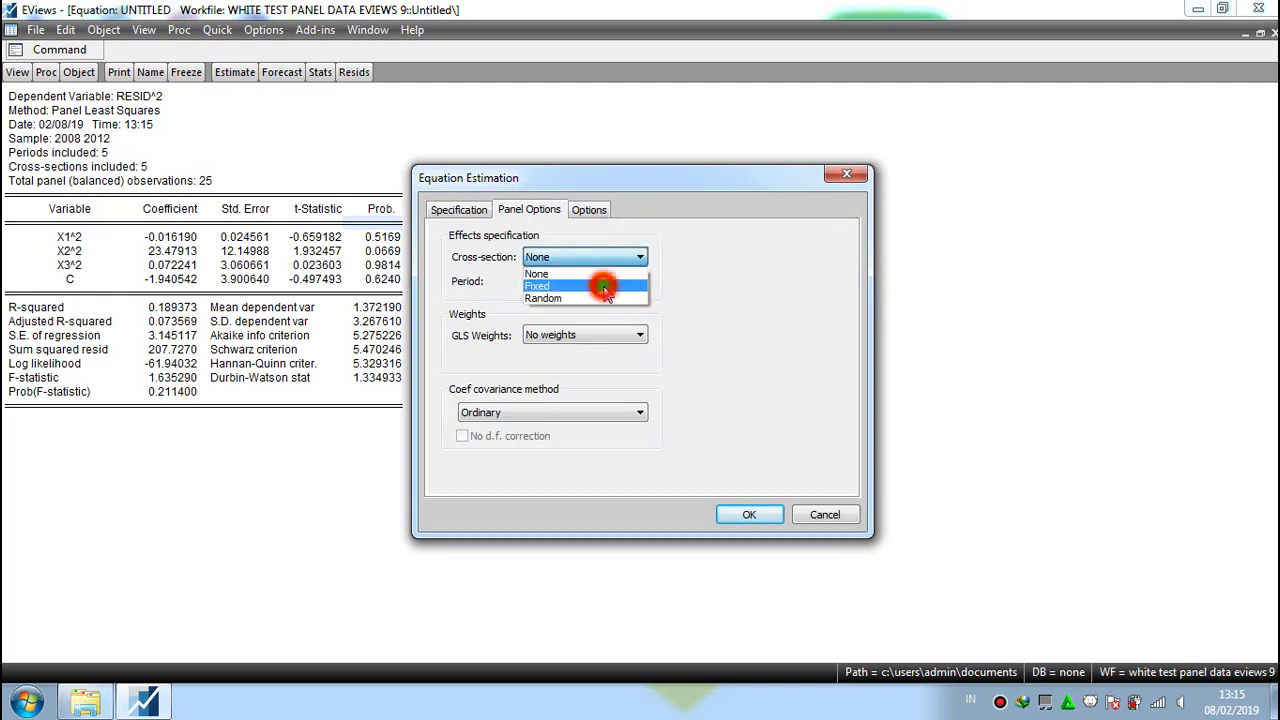
pyautogui.click(605, 288)
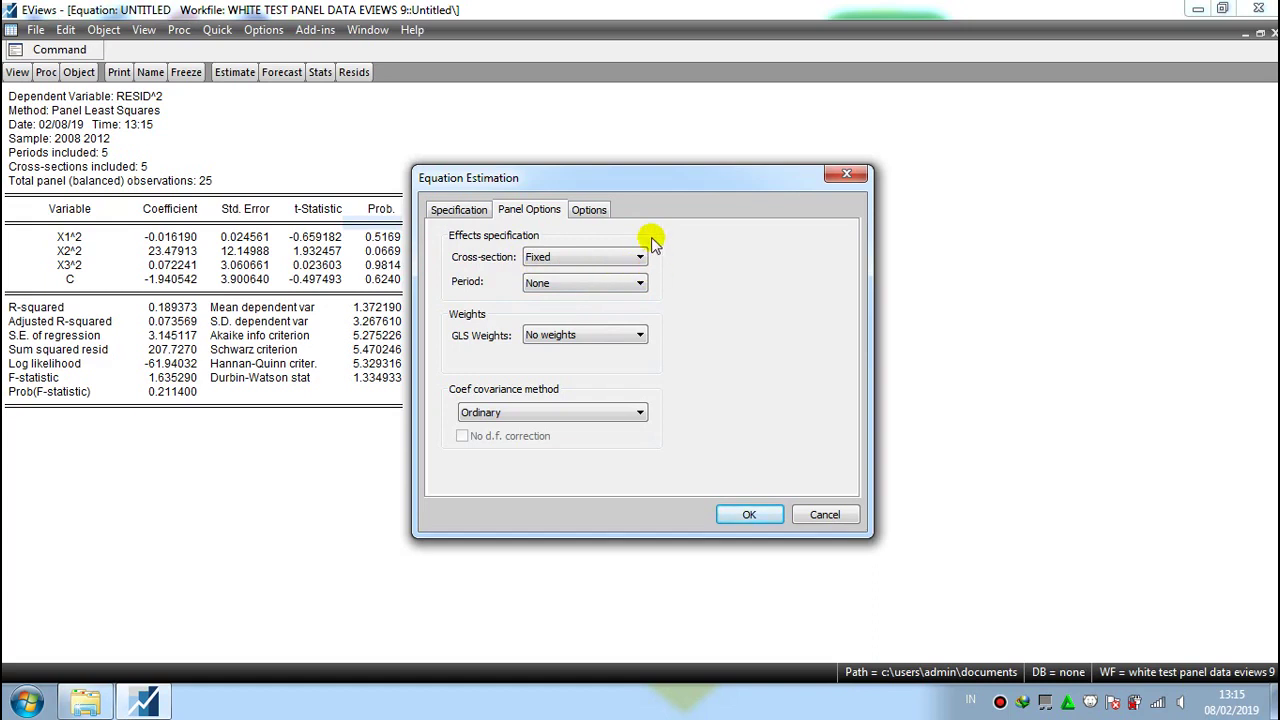
# Replace the dependent variable resid^2 with y in the equation specification.
pyautogui.click(460, 212)
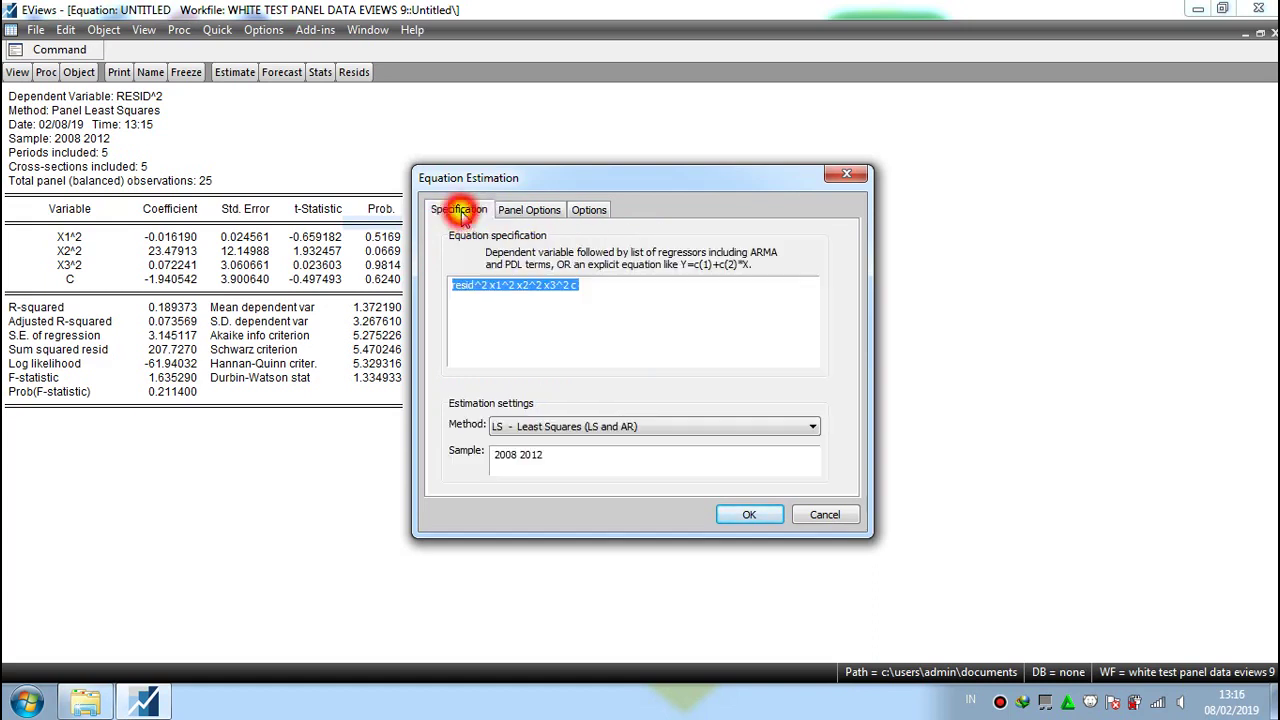
pyautogui.click(478, 286)
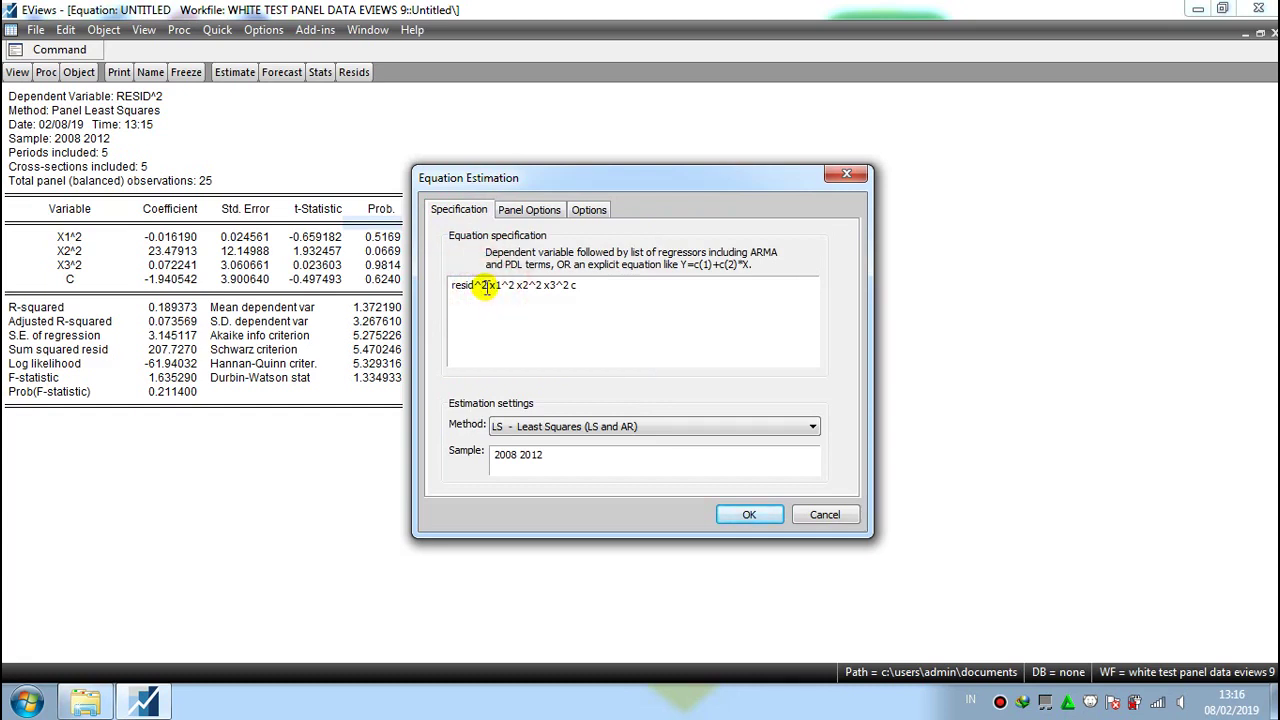
pyautogui.press('BackSpace')
pyautogui.press('BackSpace')
pyautogui.press('BackSpace')
pyautogui.press('BackSpace')
pyautogui.press('BackSpace')
pyautogui.press('BackSpace')
pyautogui.press('BackSpace')
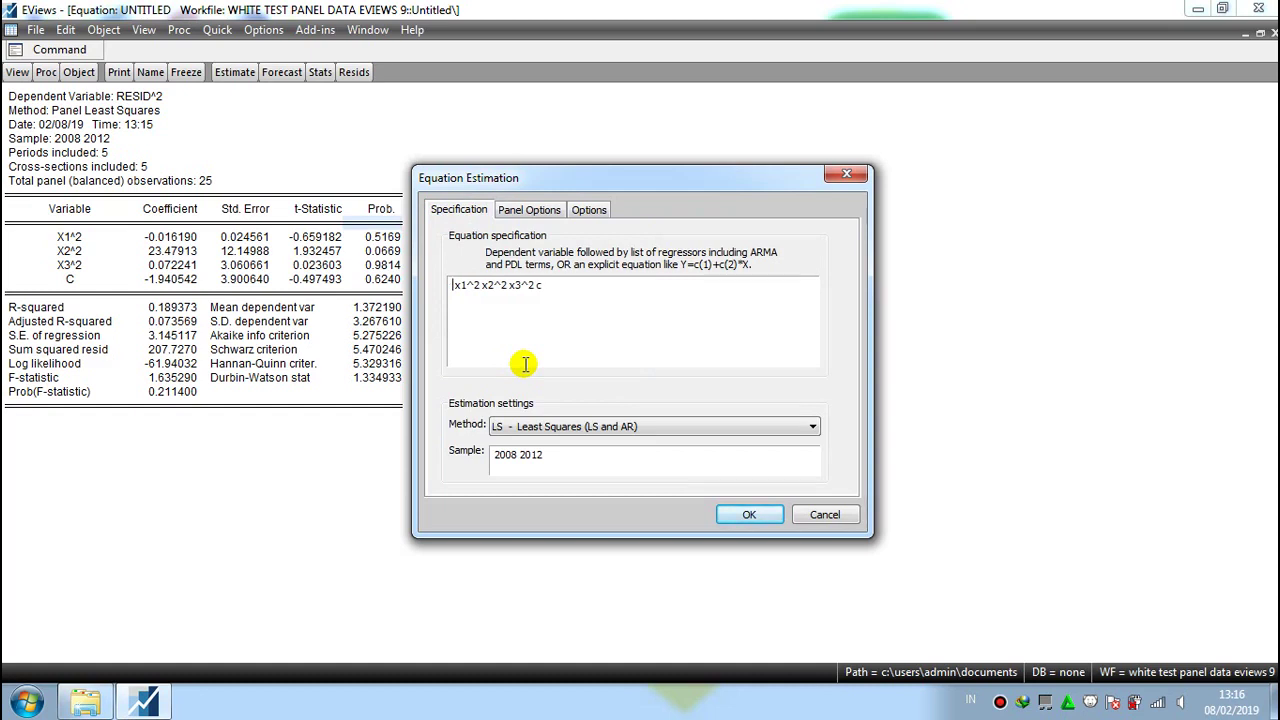
pyautogui.write('y')
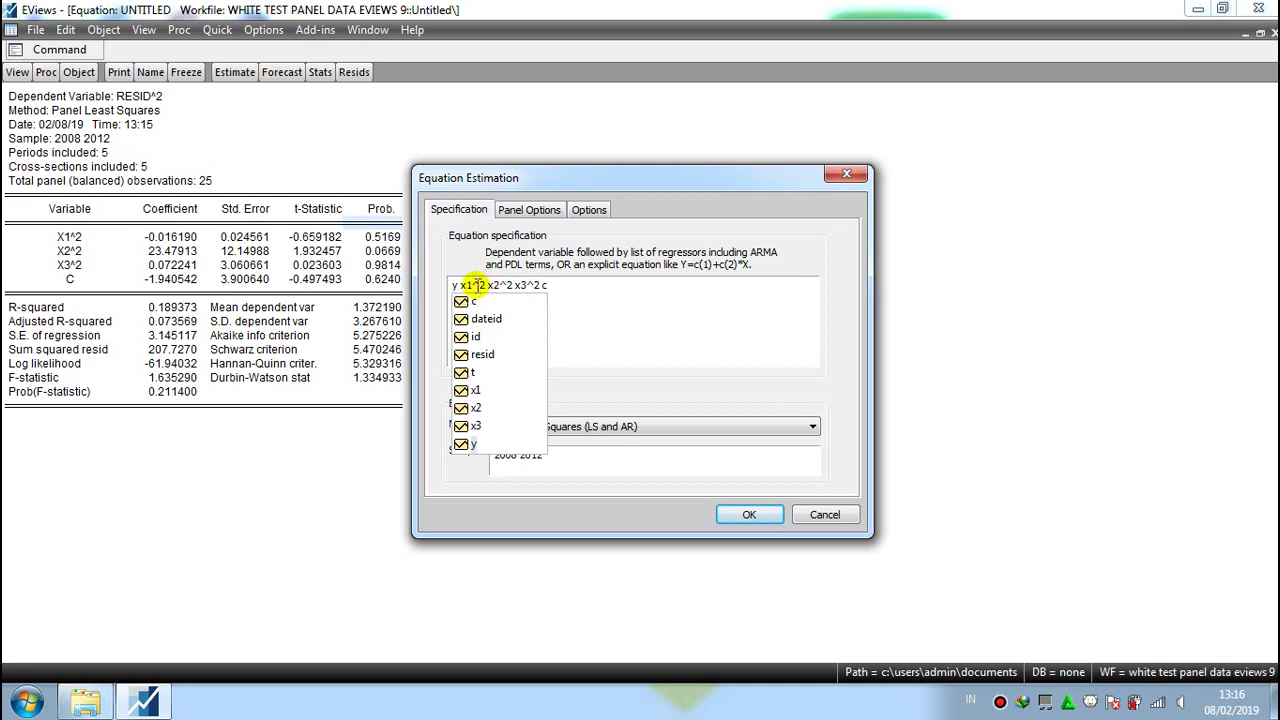
# Remove the squares from the three regressors so the specification reads y x1 x2 x3 c.
pyautogui.click(480, 285)
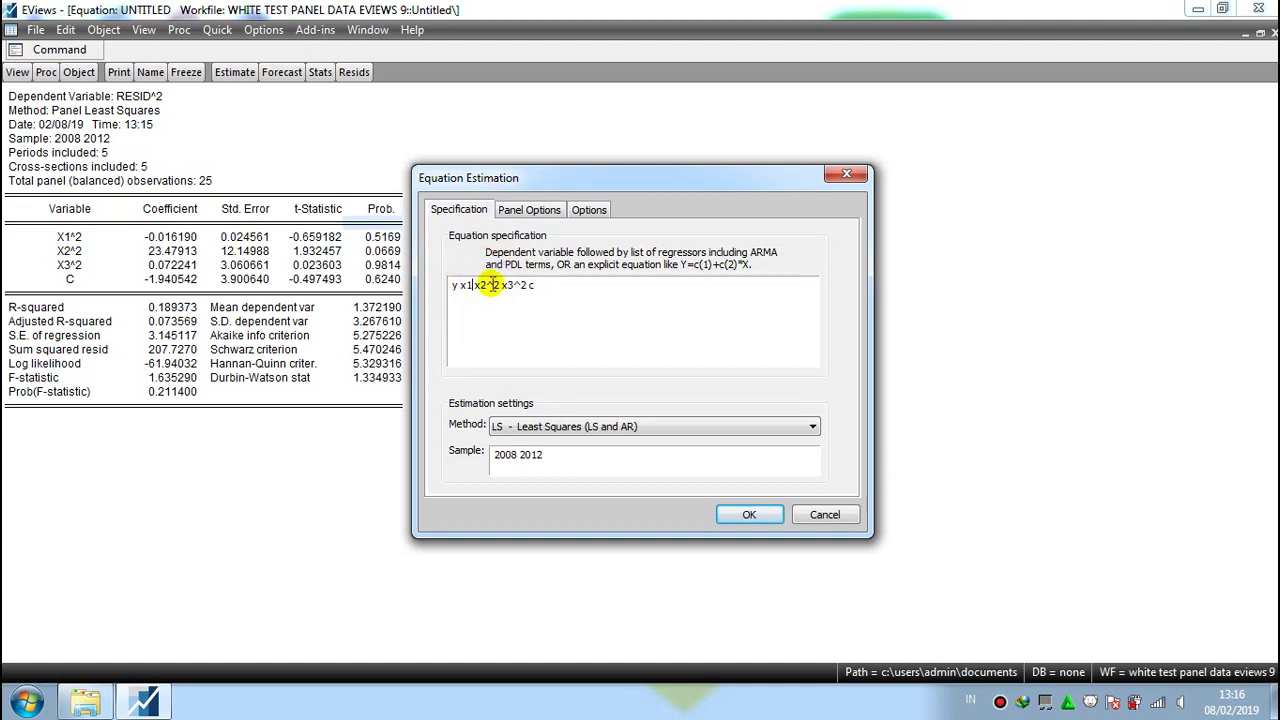
pyautogui.click(497, 285)
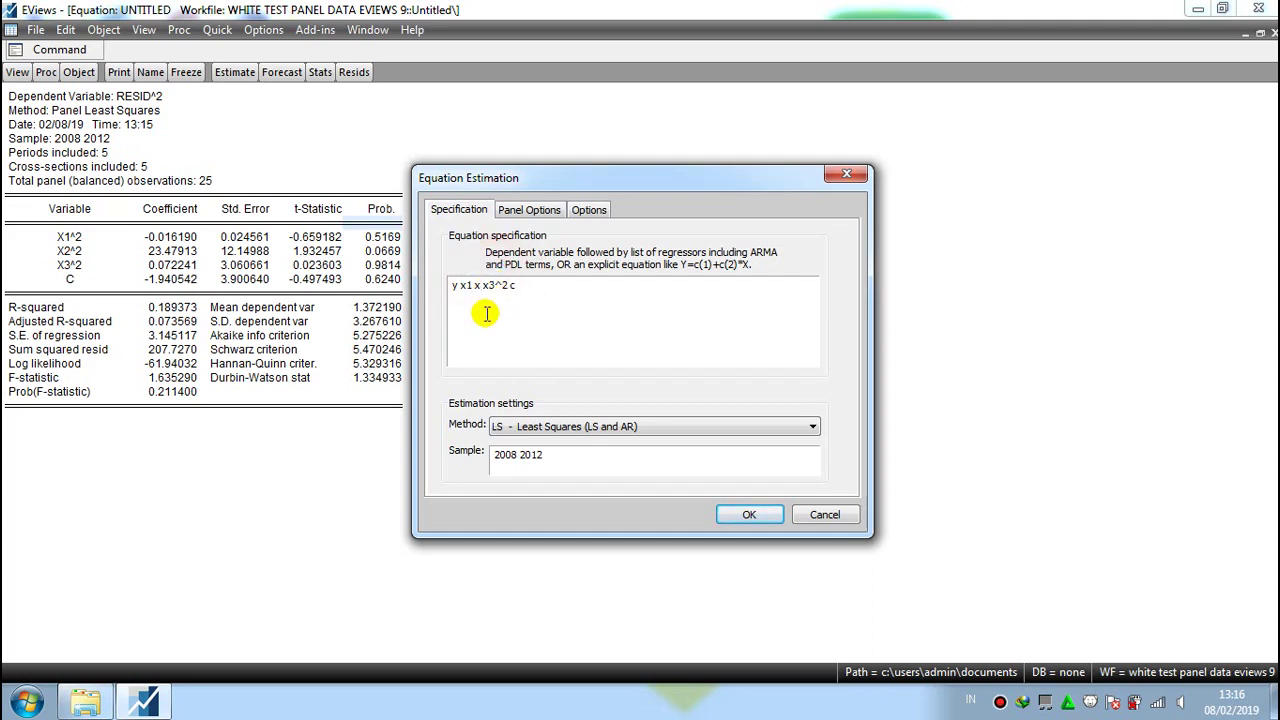
pyautogui.click(510, 287)
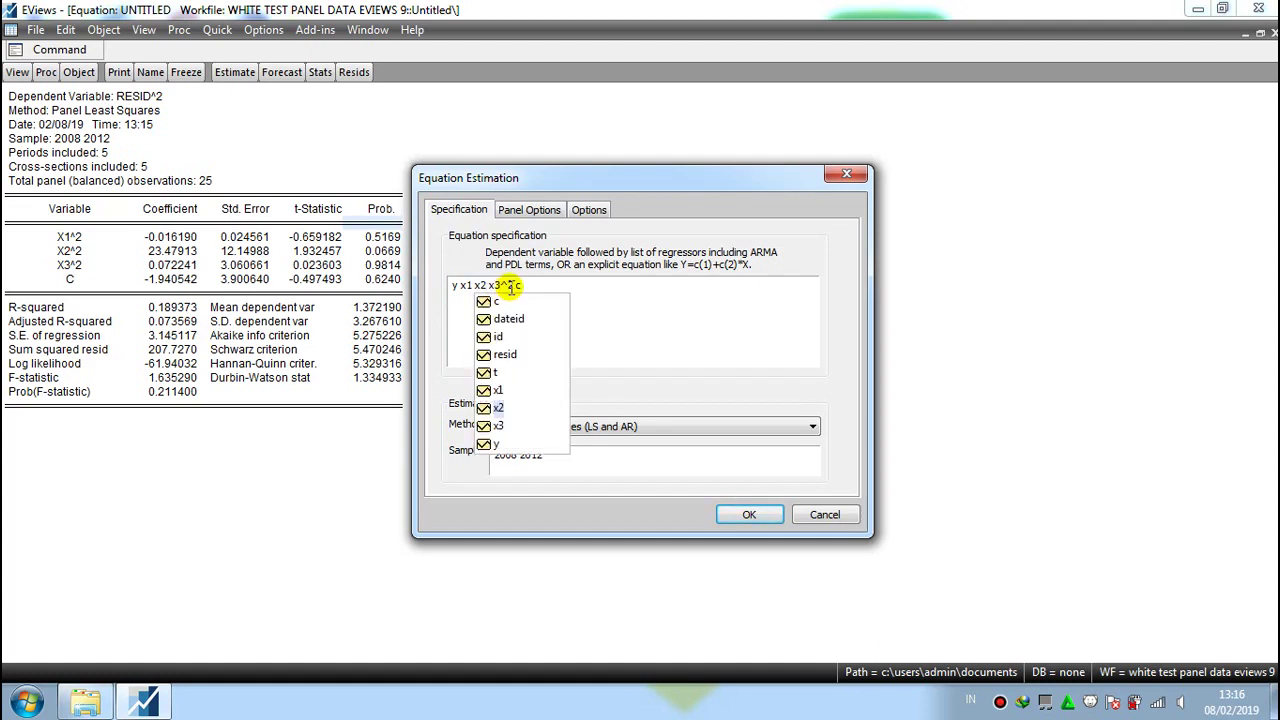
pyautogui.click(509, 293)
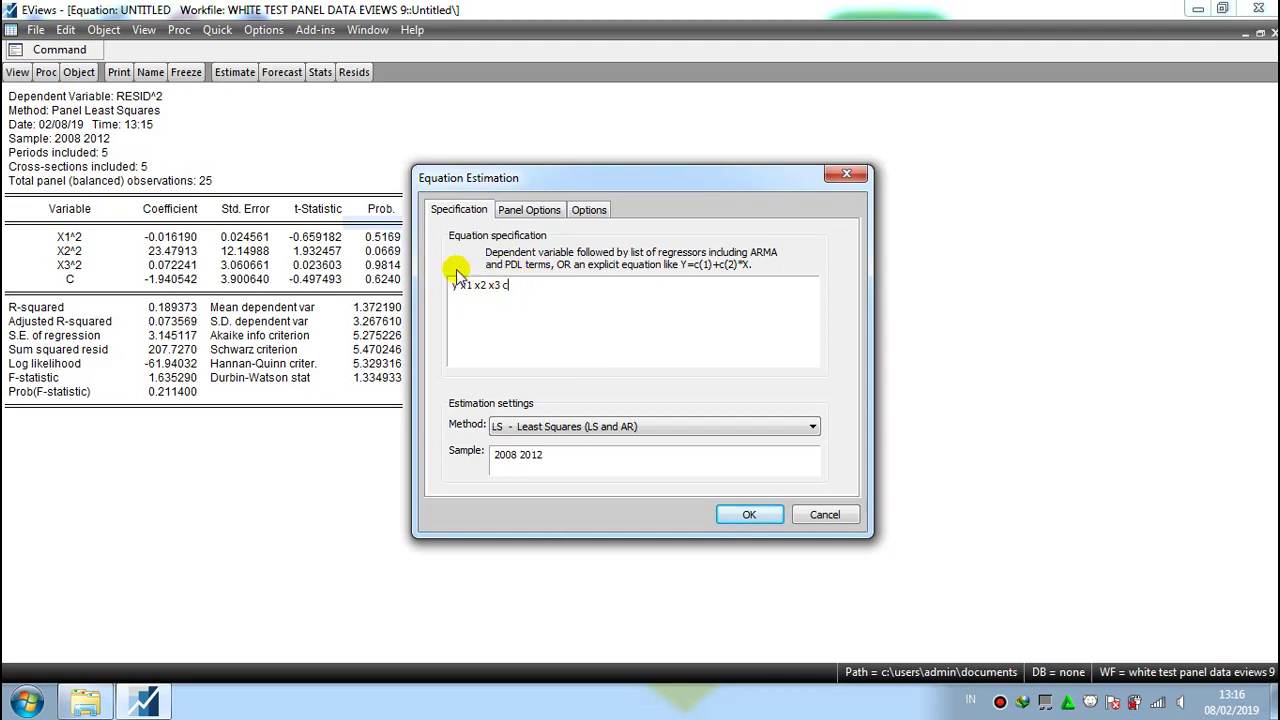
# Check the Fixed cross-section setting and run the Least Squares estimation of y x1 x2 x3 c.
pyautogui.click(522, 214)
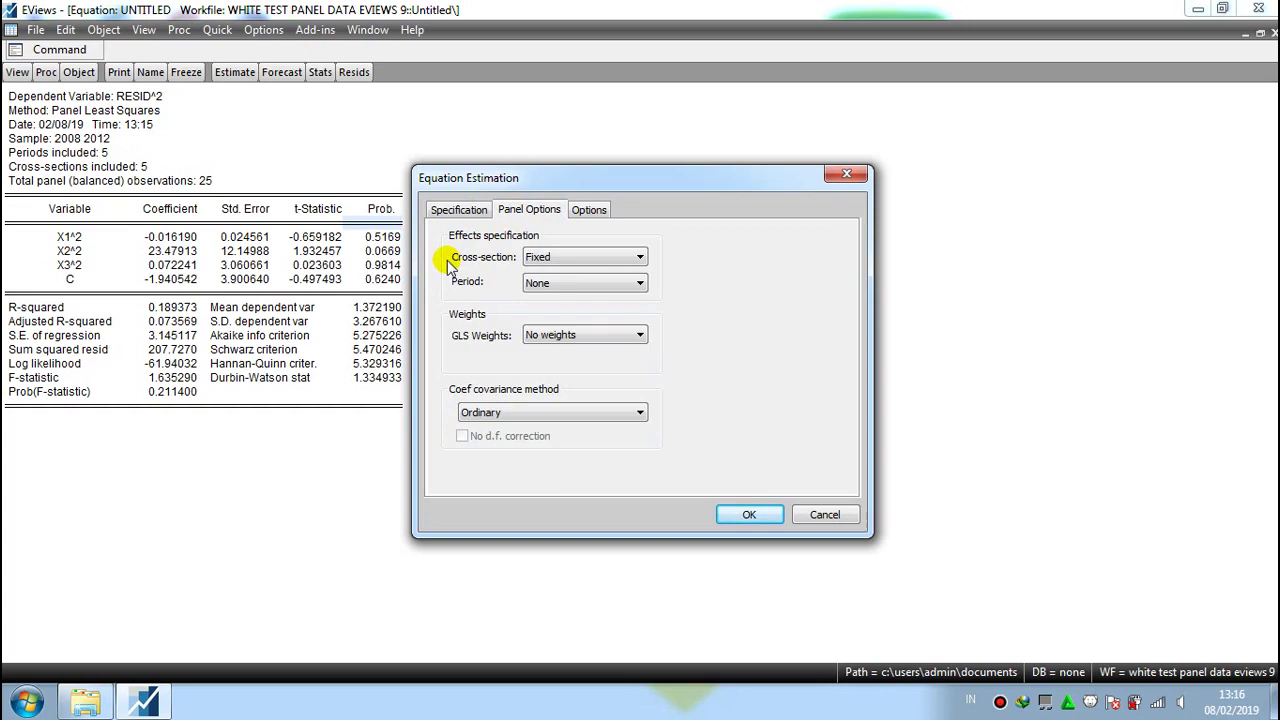
pyautogui.click(670, 260)
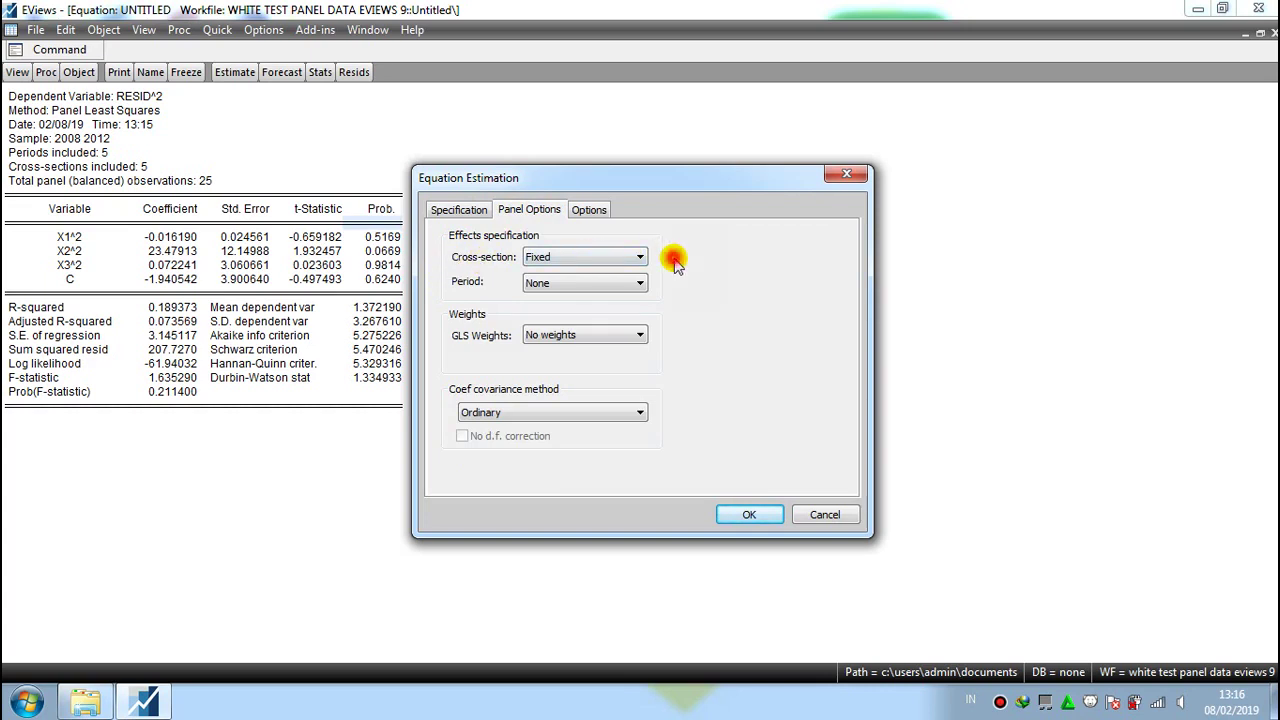
pyautogui.click(478, 217)
pyautogui.click(512, 282)
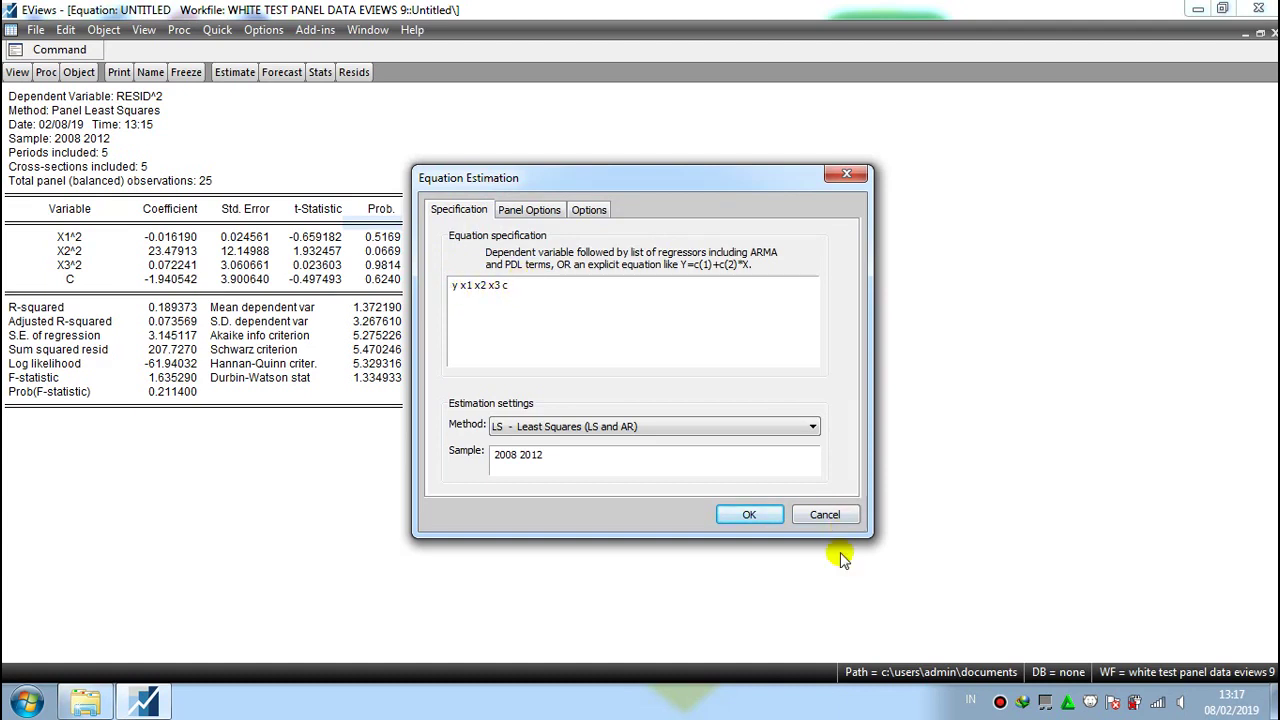
pyautogui.click(758, 522)
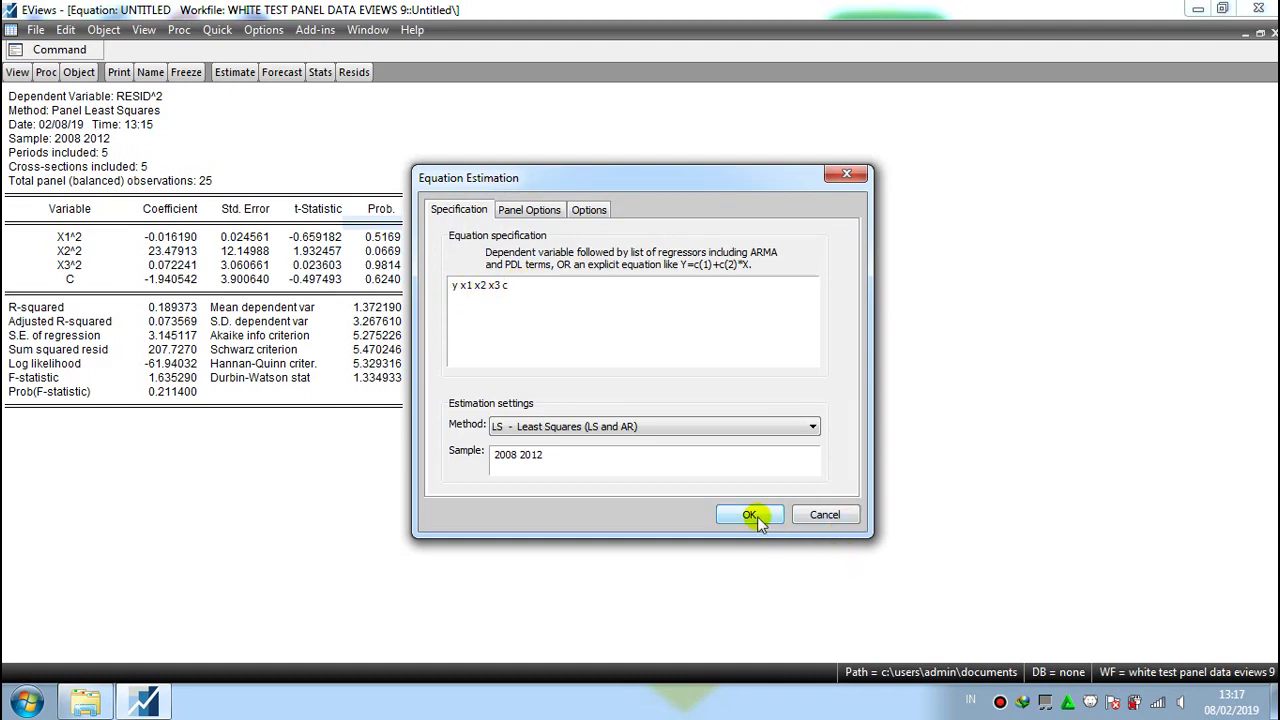
# Run the fixed-effects estimation of y x1 x2 x3 c and replace the dependent variable y with resid^2 in its specification.
pyautogui.click(758, 522)
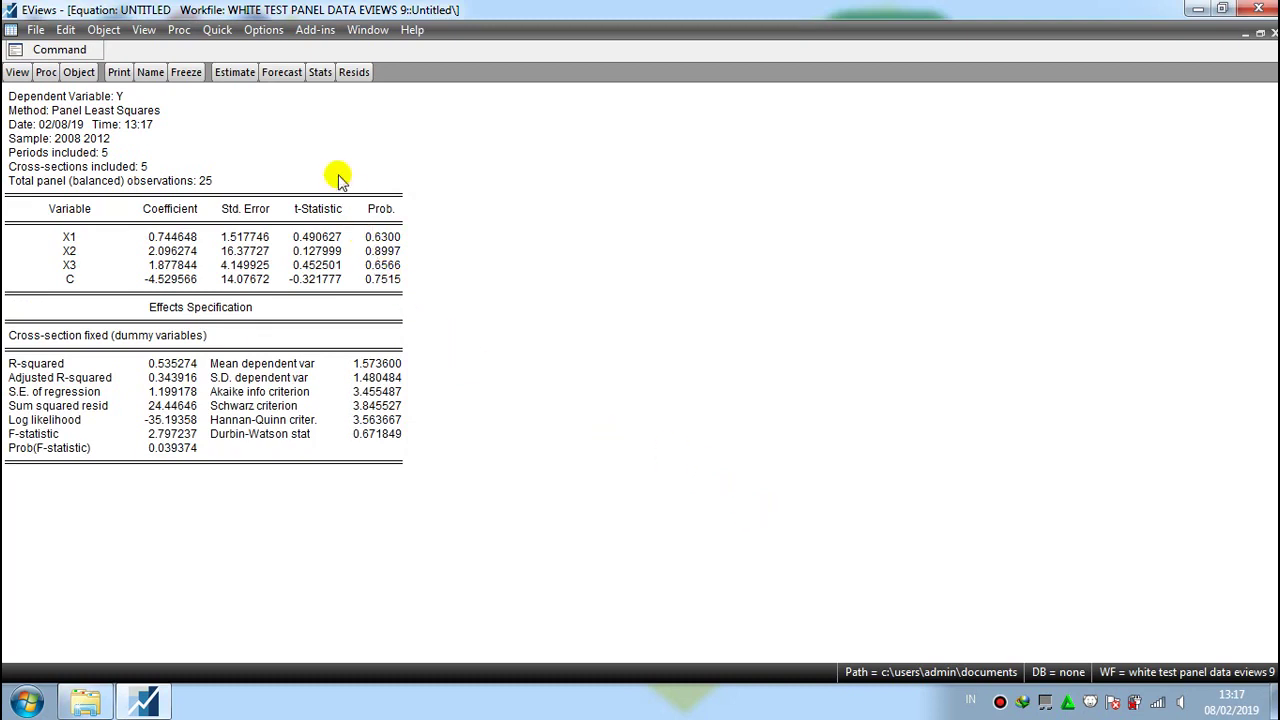
pyautogui.click(245, 79)
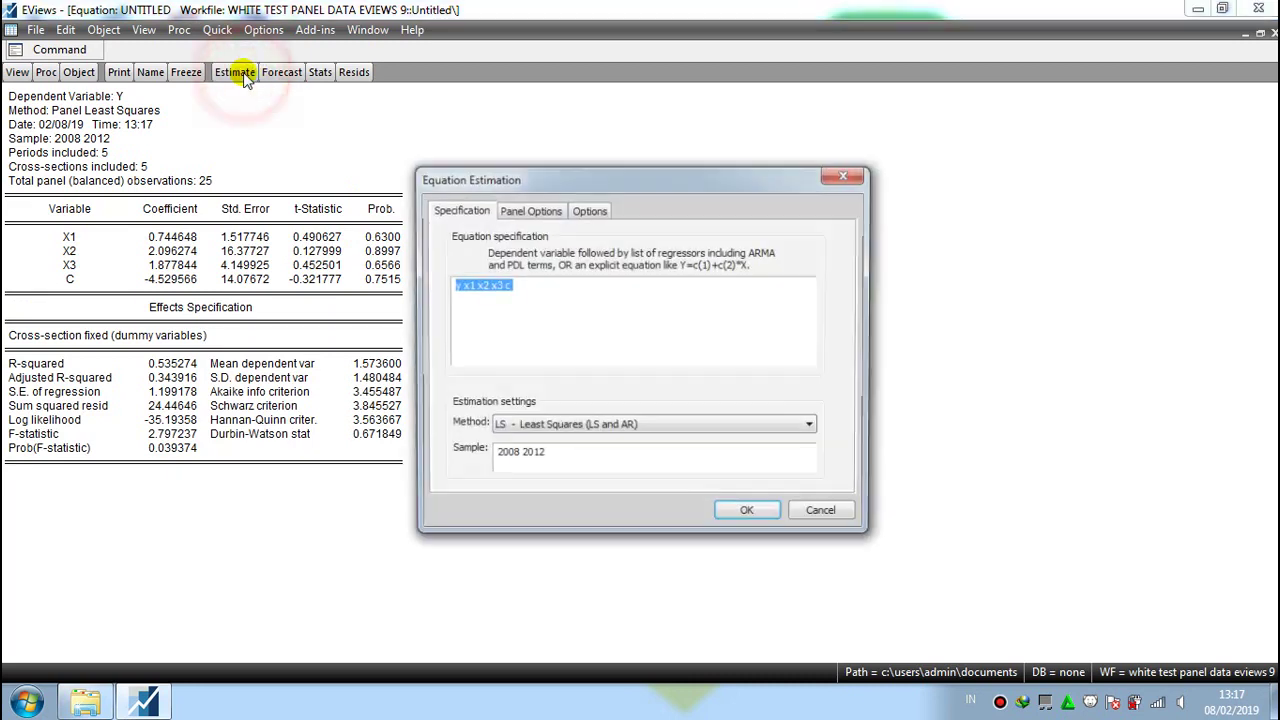
pyautogui.click(456, 290)
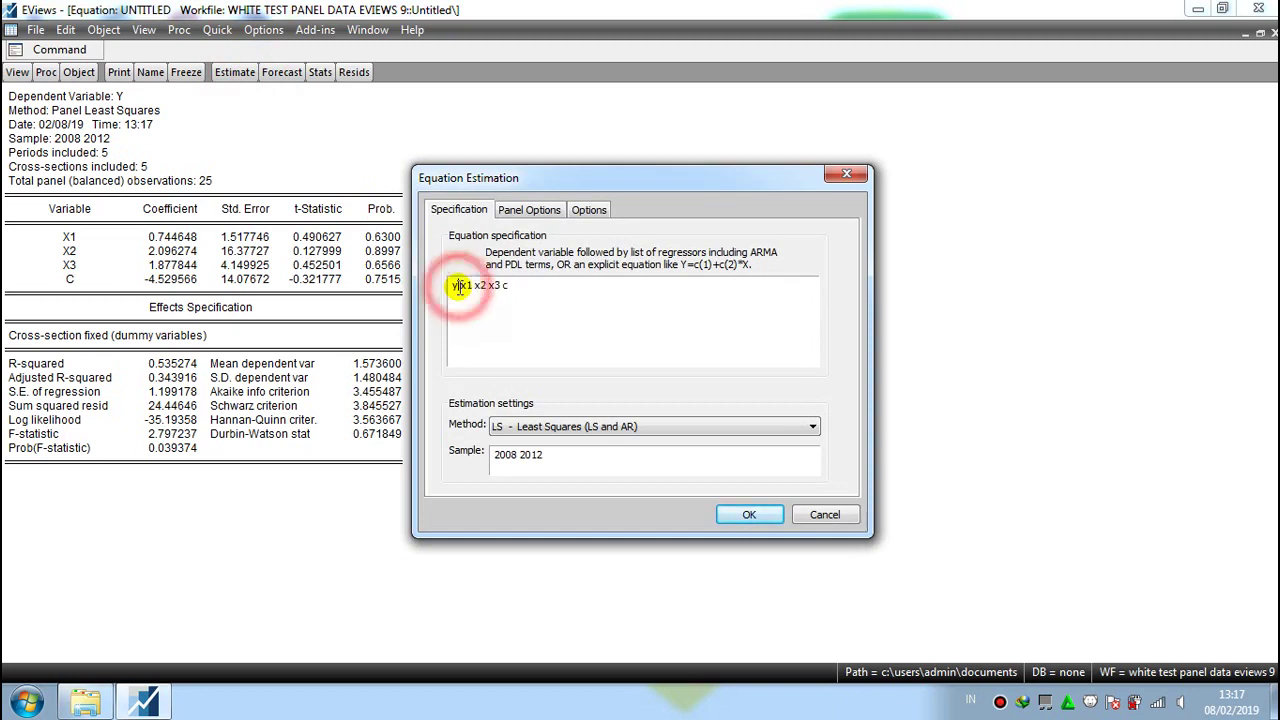
pyautogui.click(458, 291)
pyautogui.press('BackSpace')
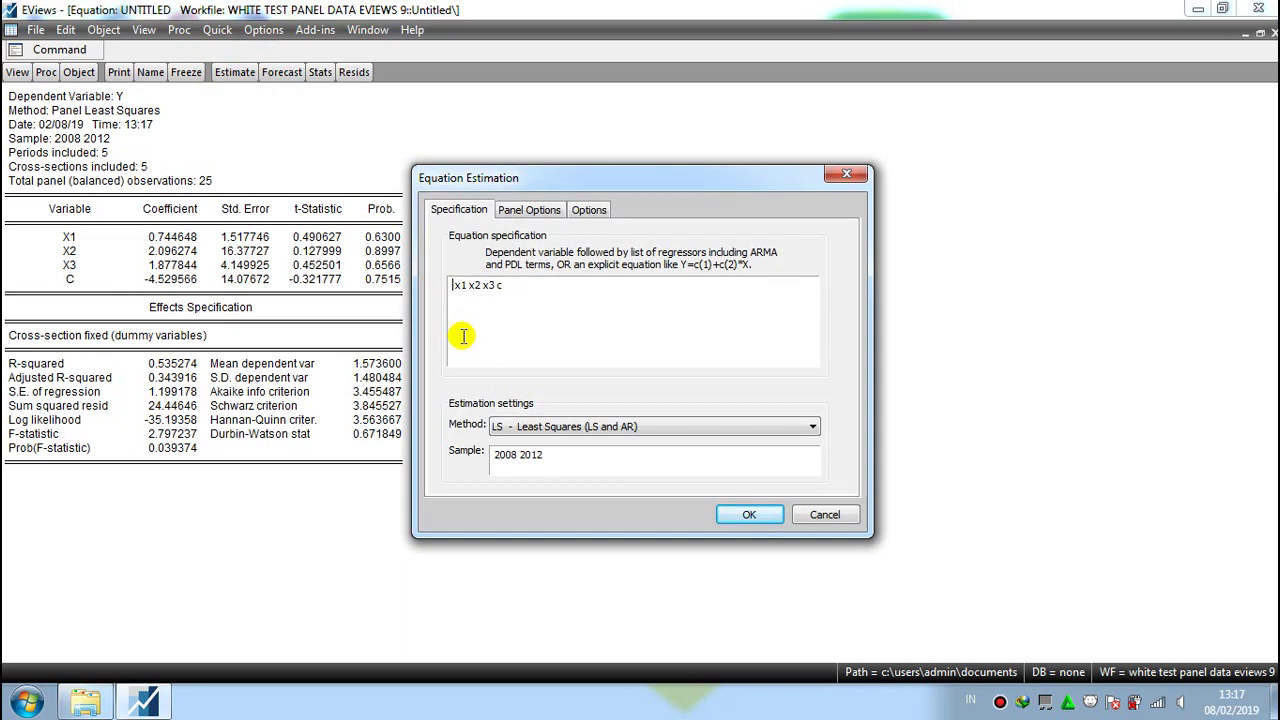
pyautogui.write('res')
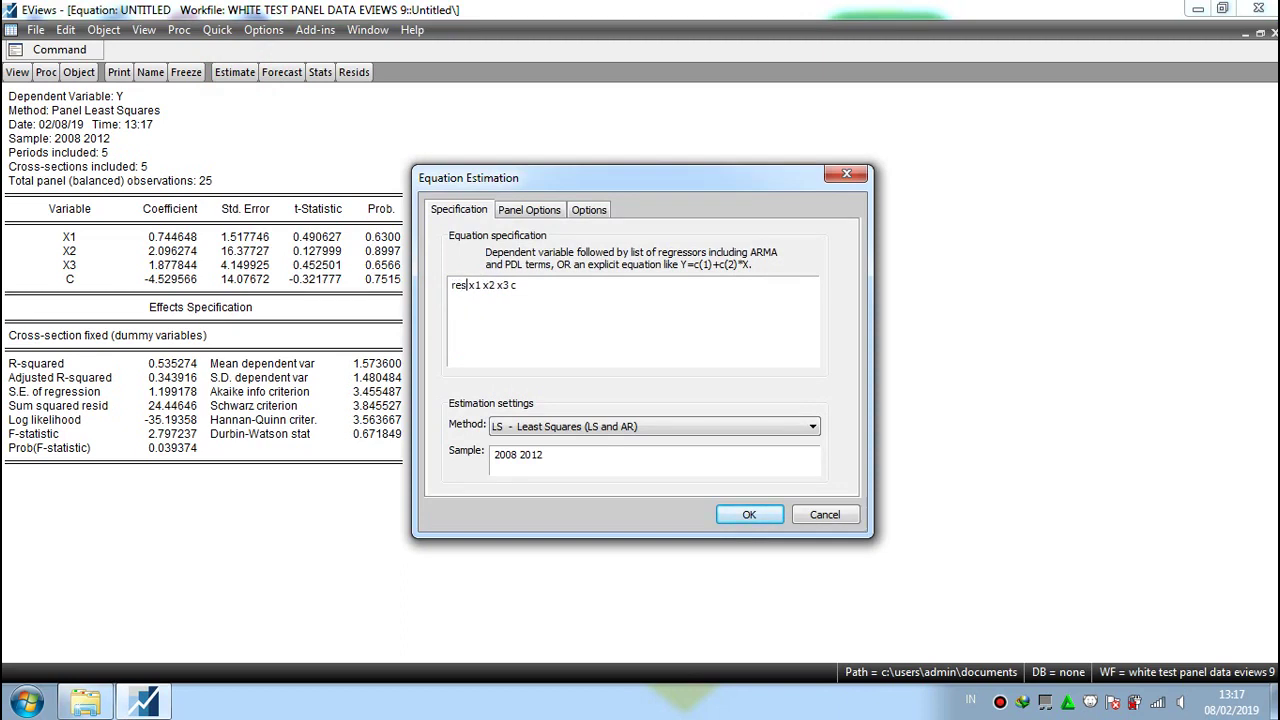
pyautogui.write('id')
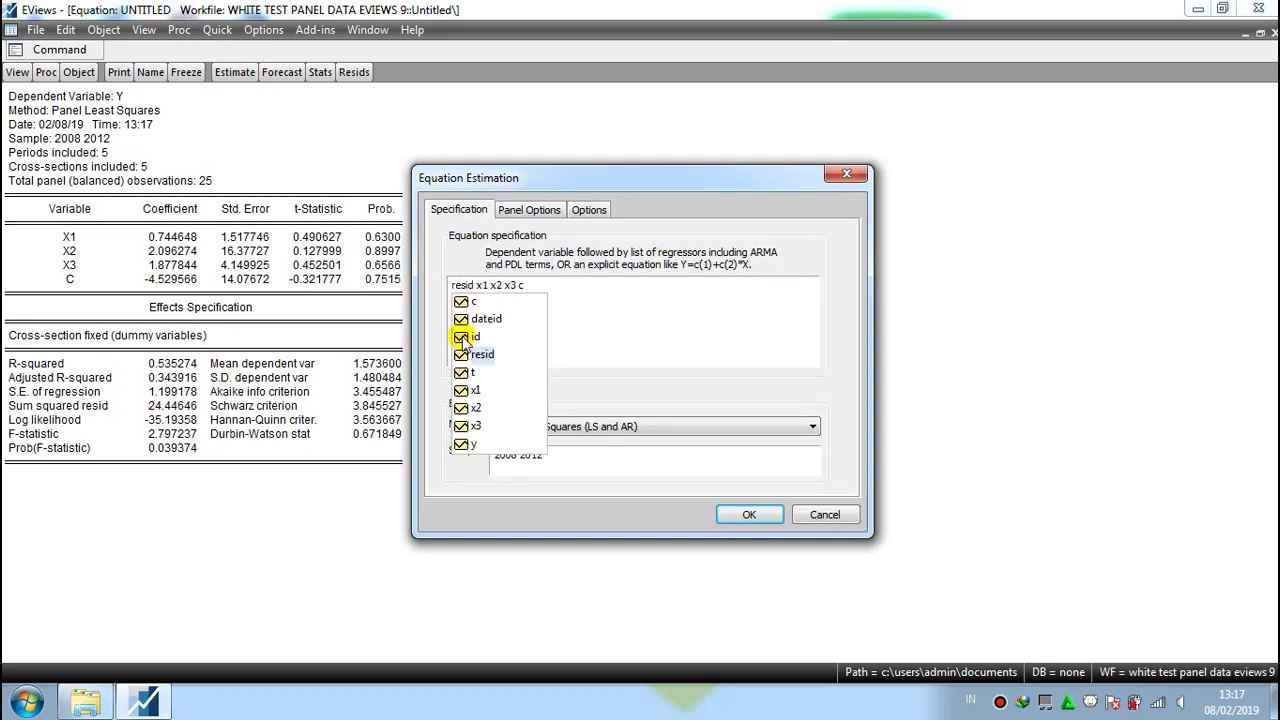
pyautogui.write('^')
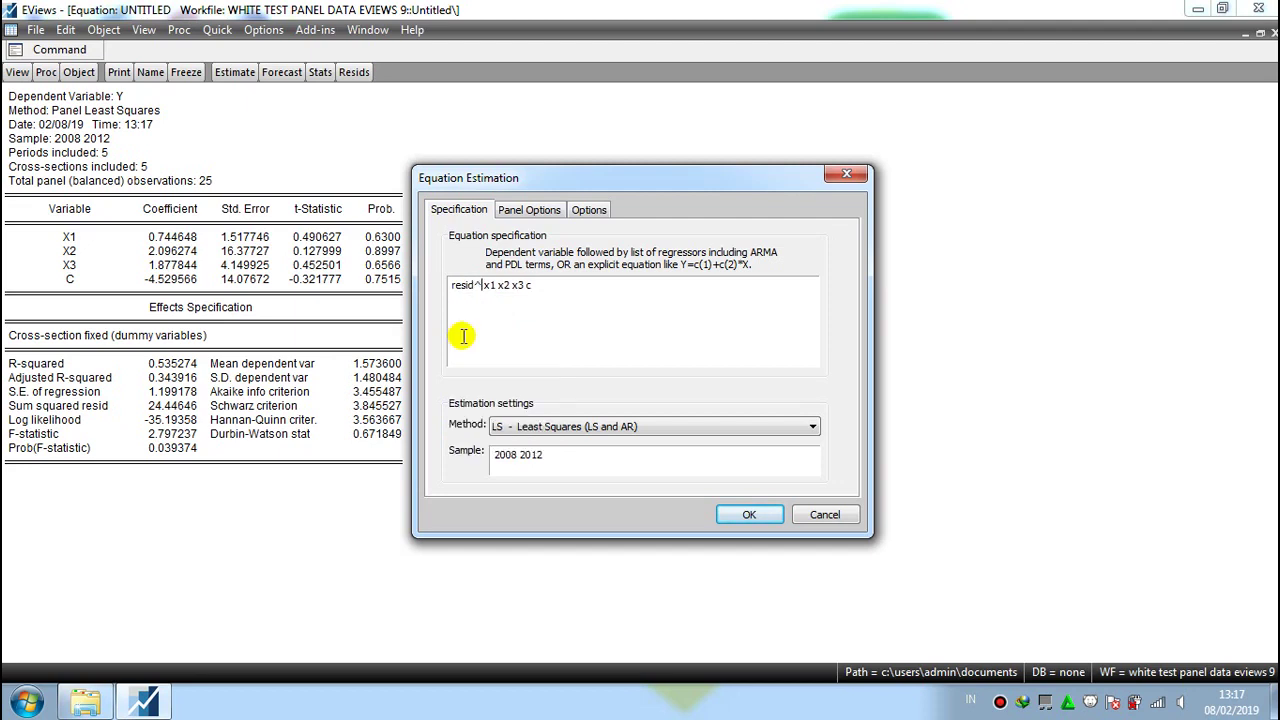
pyautogui.write('2')
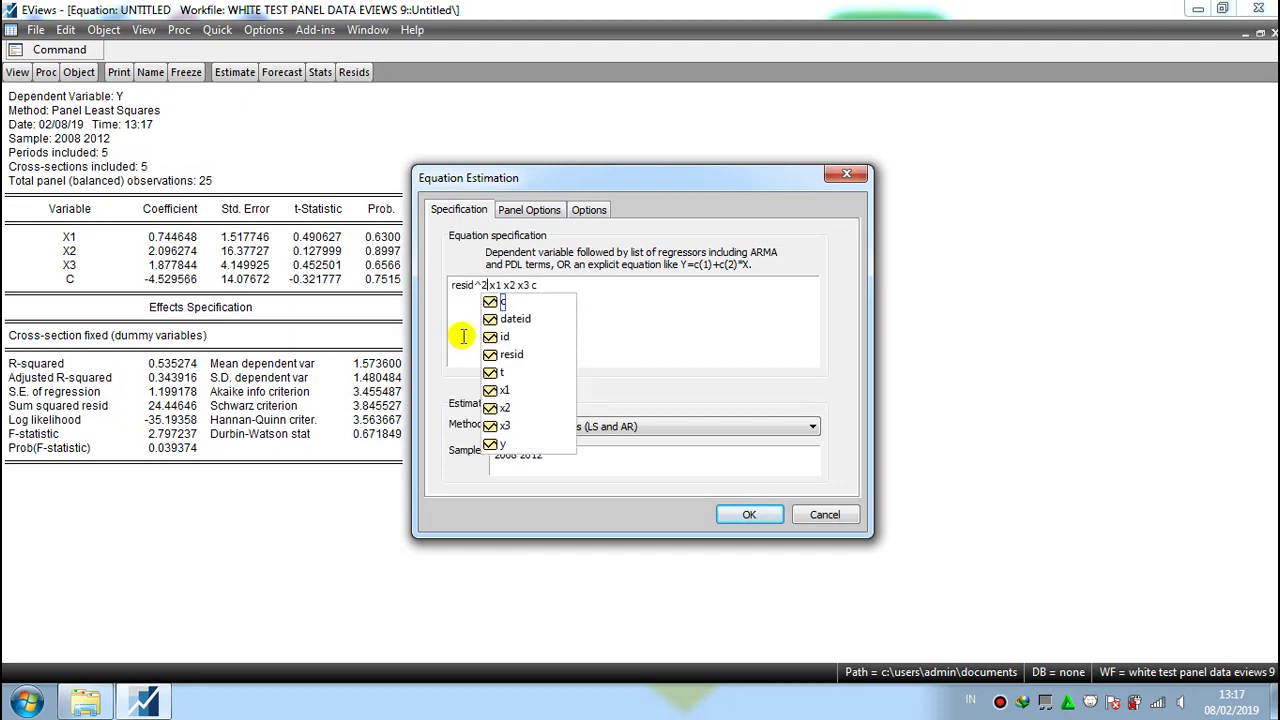
# Square the three regressors so the equation specification reads resid^2 x1^2 x2^2 x3^2 c.
pyautogui.click(499, 287)
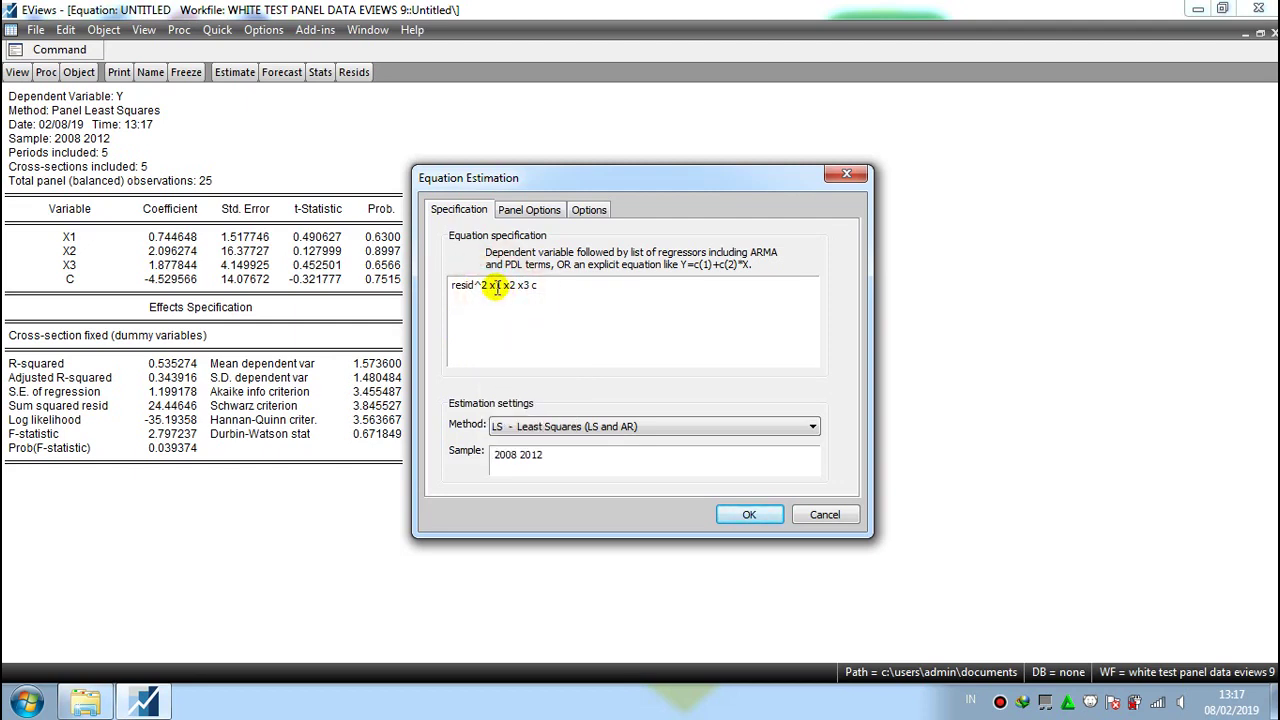
pyautogui.click(499, 287)
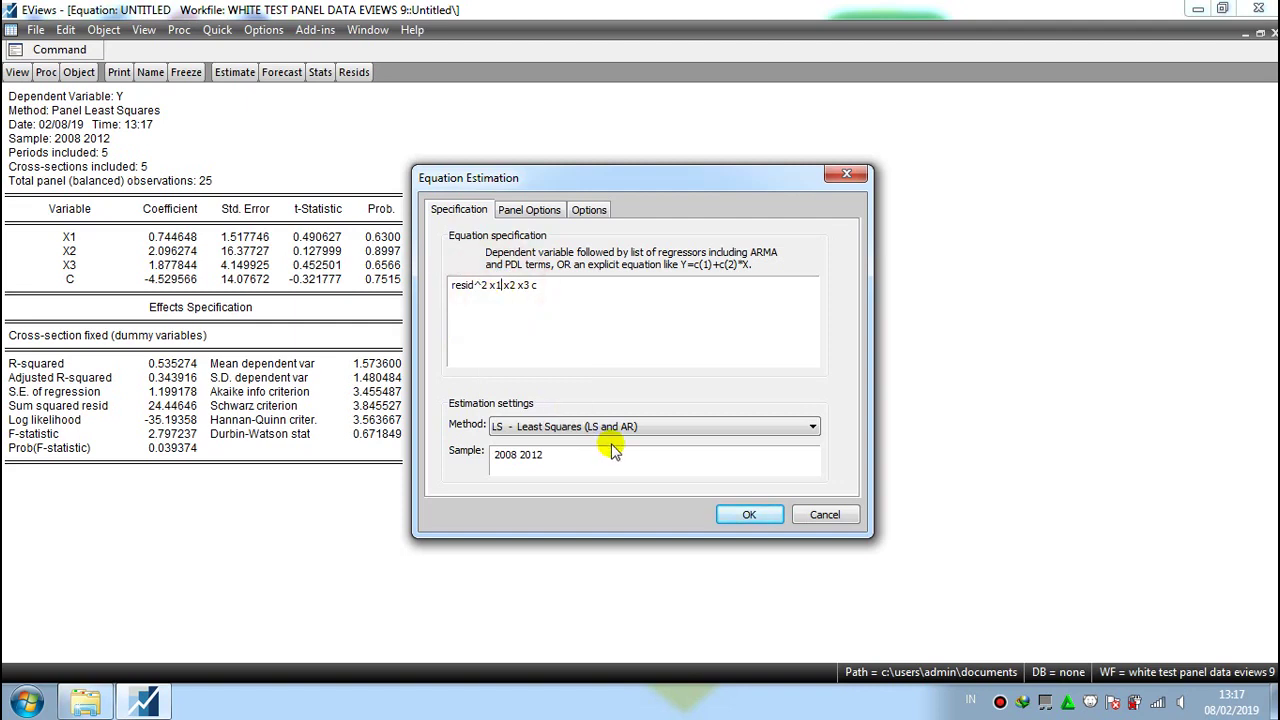
pyautogui.write('^')
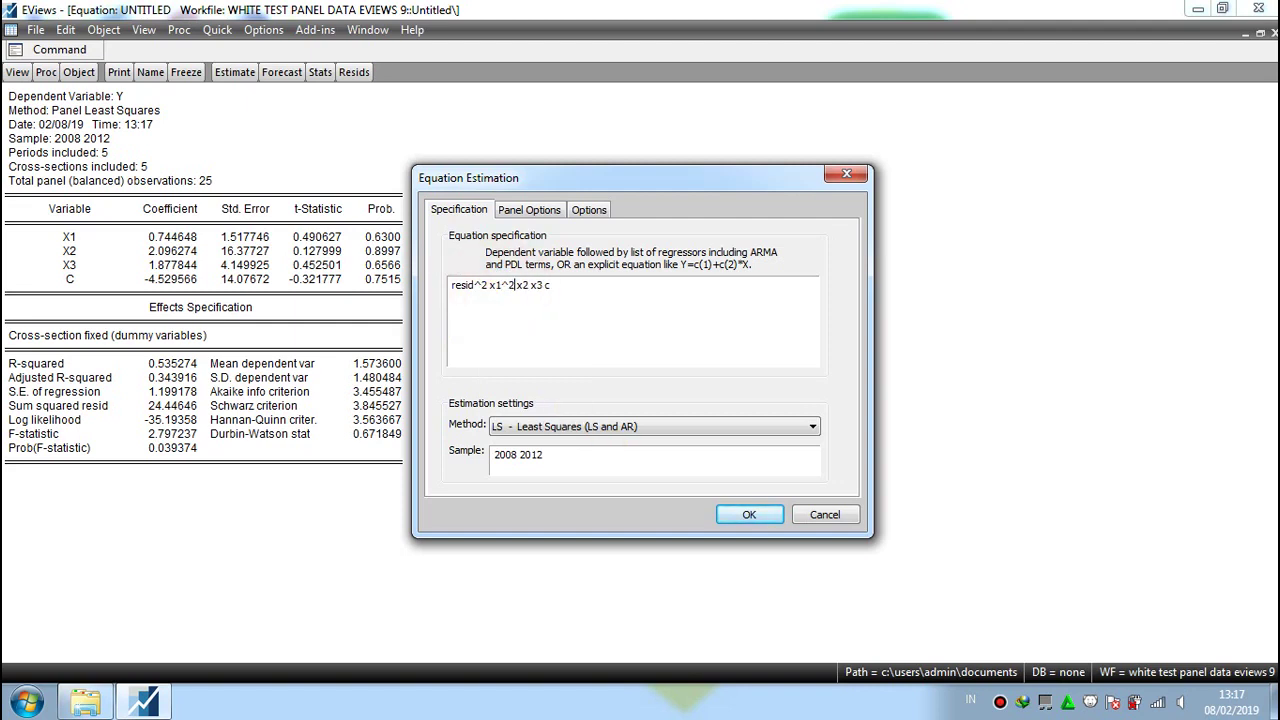
pyautogui.write('2')
pyautogui.hotkey('ctrl', 'space')
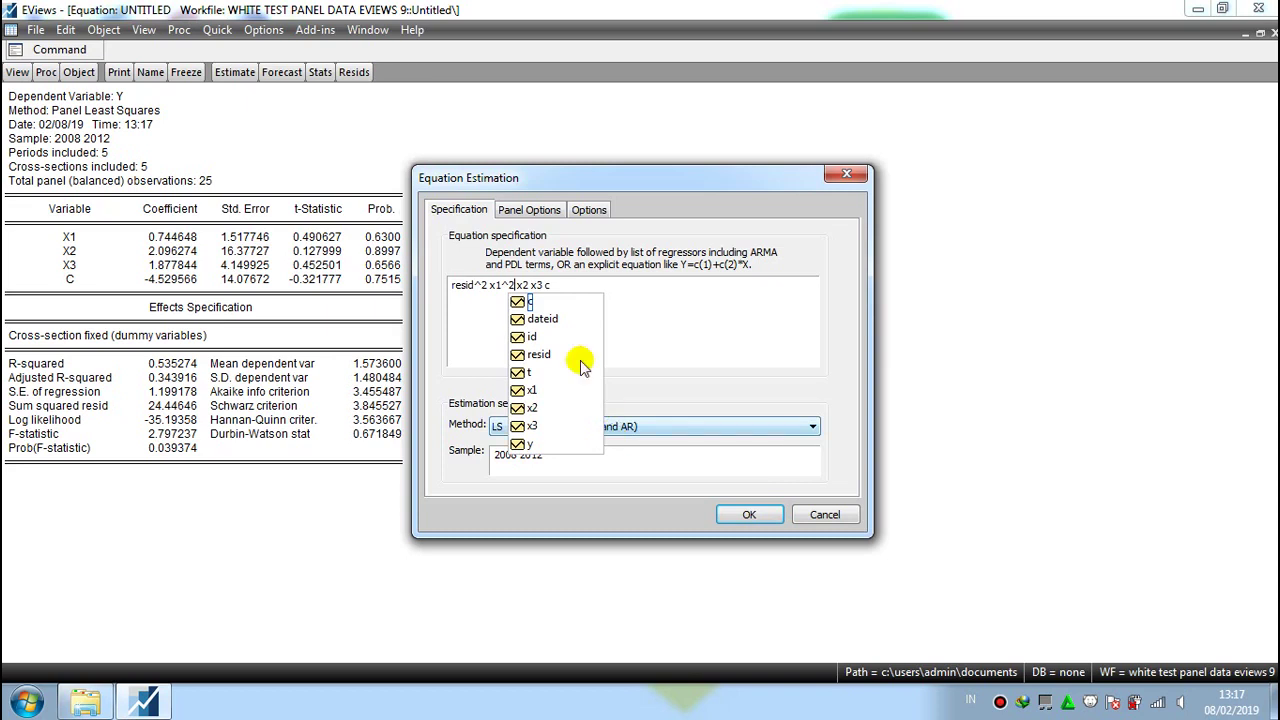
pyautogui.click(524, 286)
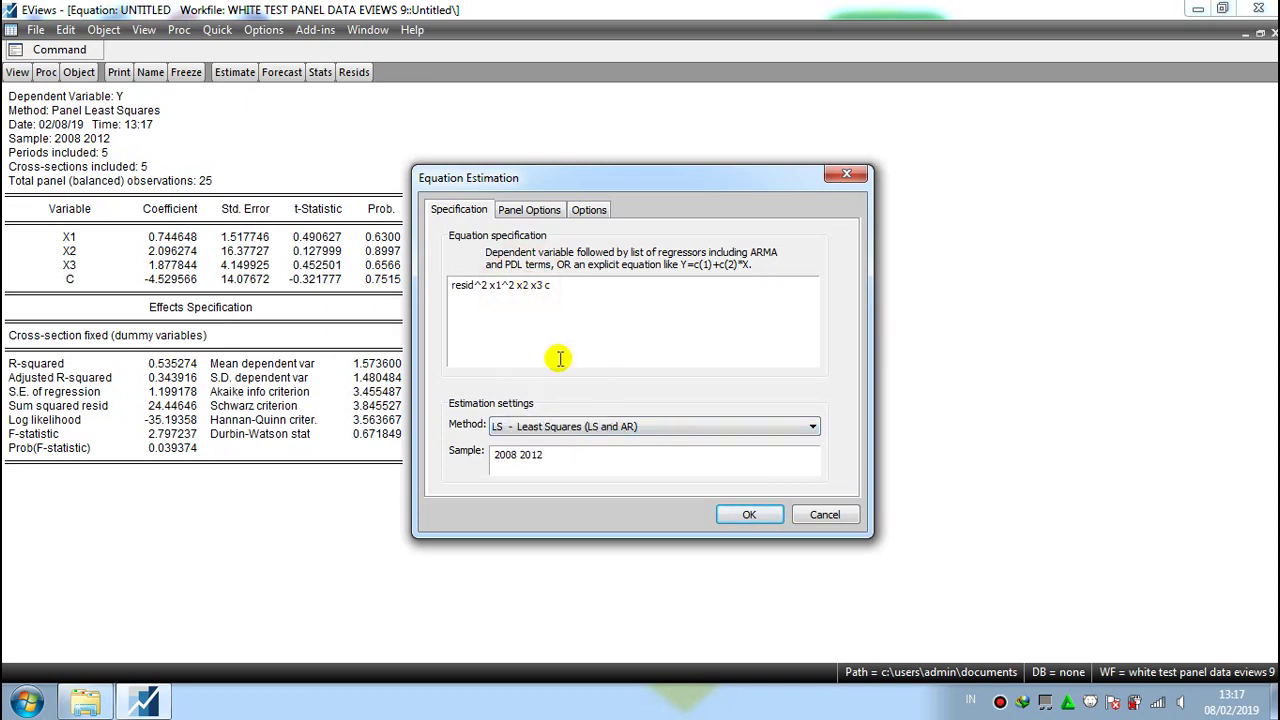
pyautogui.write('^2')
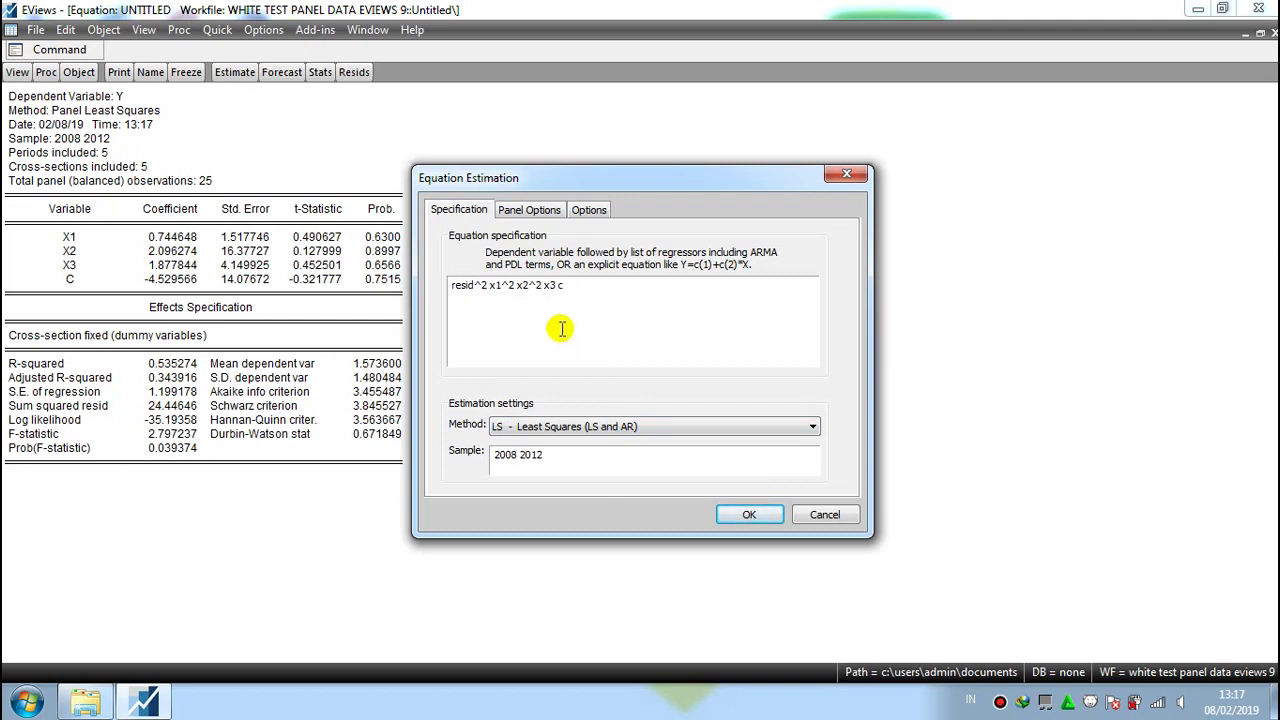
pyautogui.click(555, 285)
pyautogui.hotkey('ctrl', 'space')
pyautogui.press('Escape')
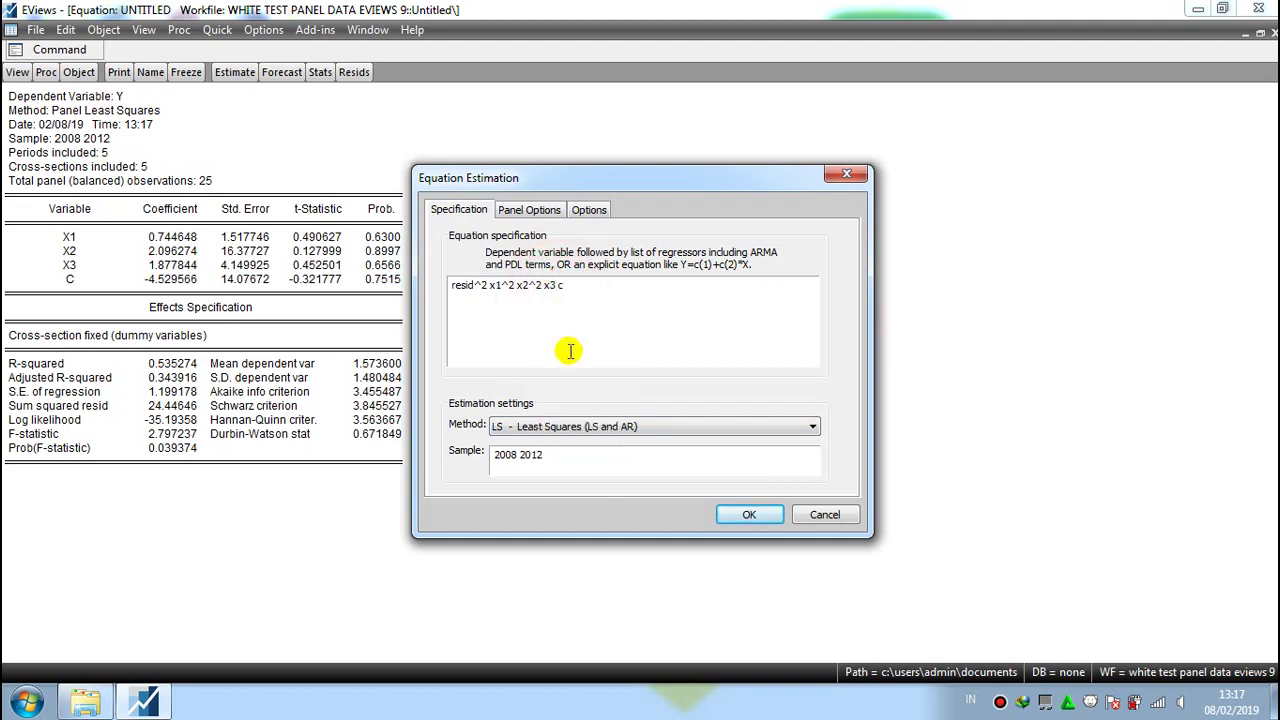
pyautogui.write('^2')
pyautogui.hotkey('ctrl', 'space')
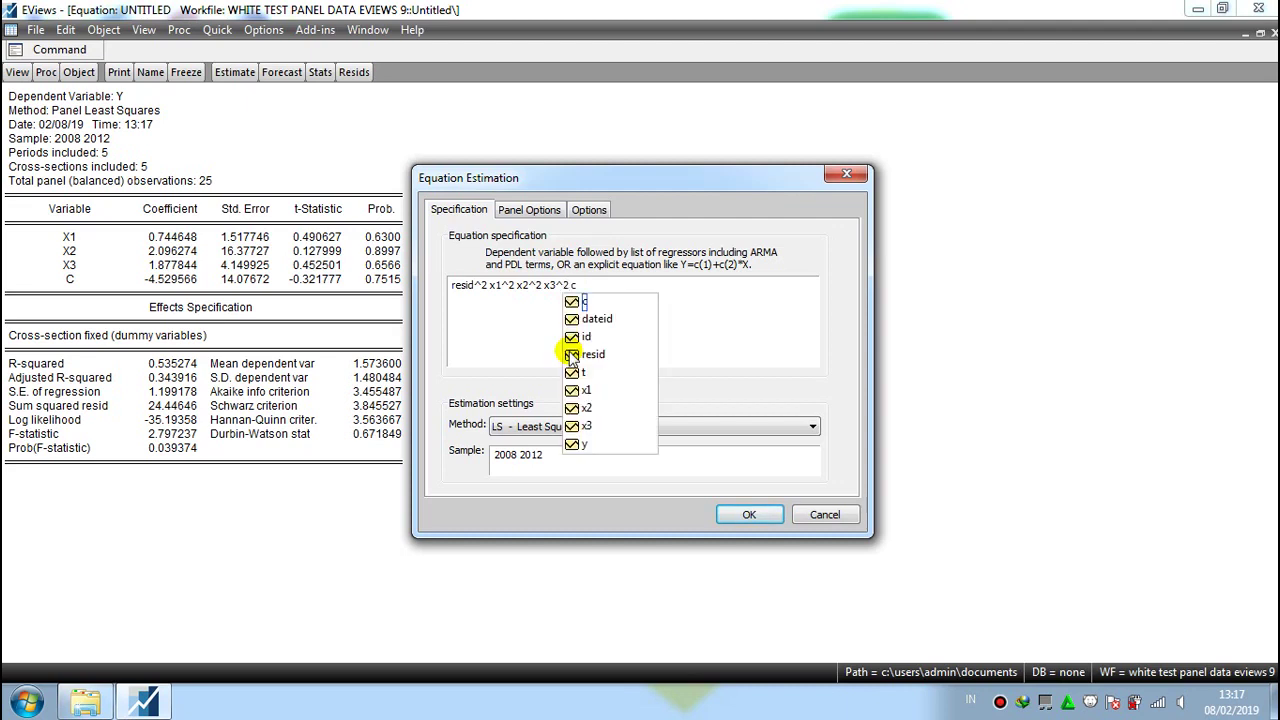
pyautogui.press('Return')
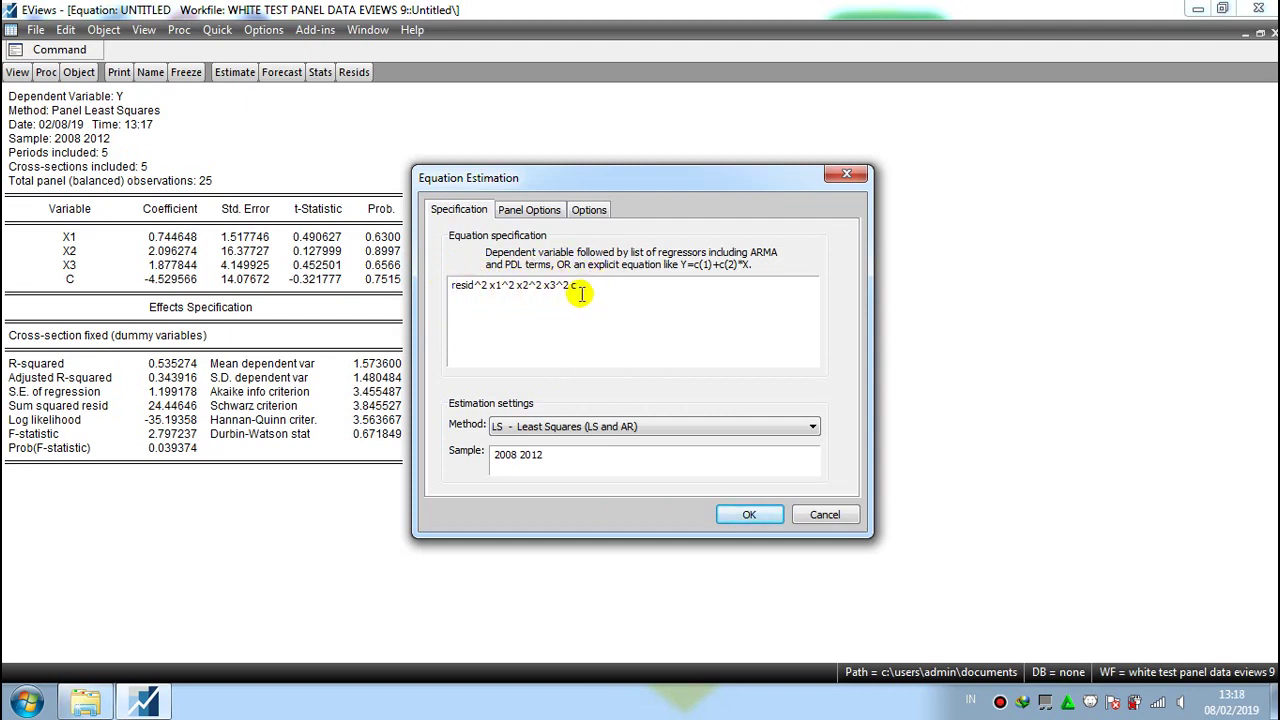
# Check the Fixed cross-section setting and run the Least Squares estimation of resid^2 on the squared regressors.
pyautogui.click(529, 212)
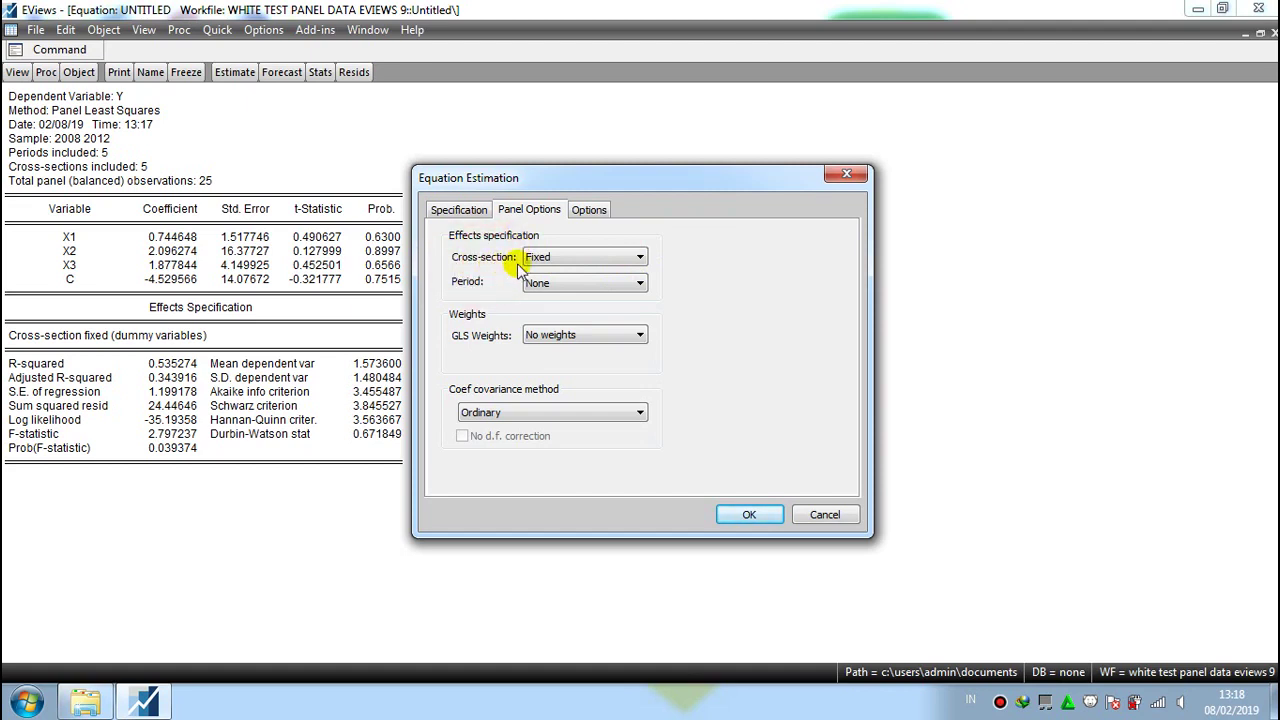
pyautogui.click(454, 214)
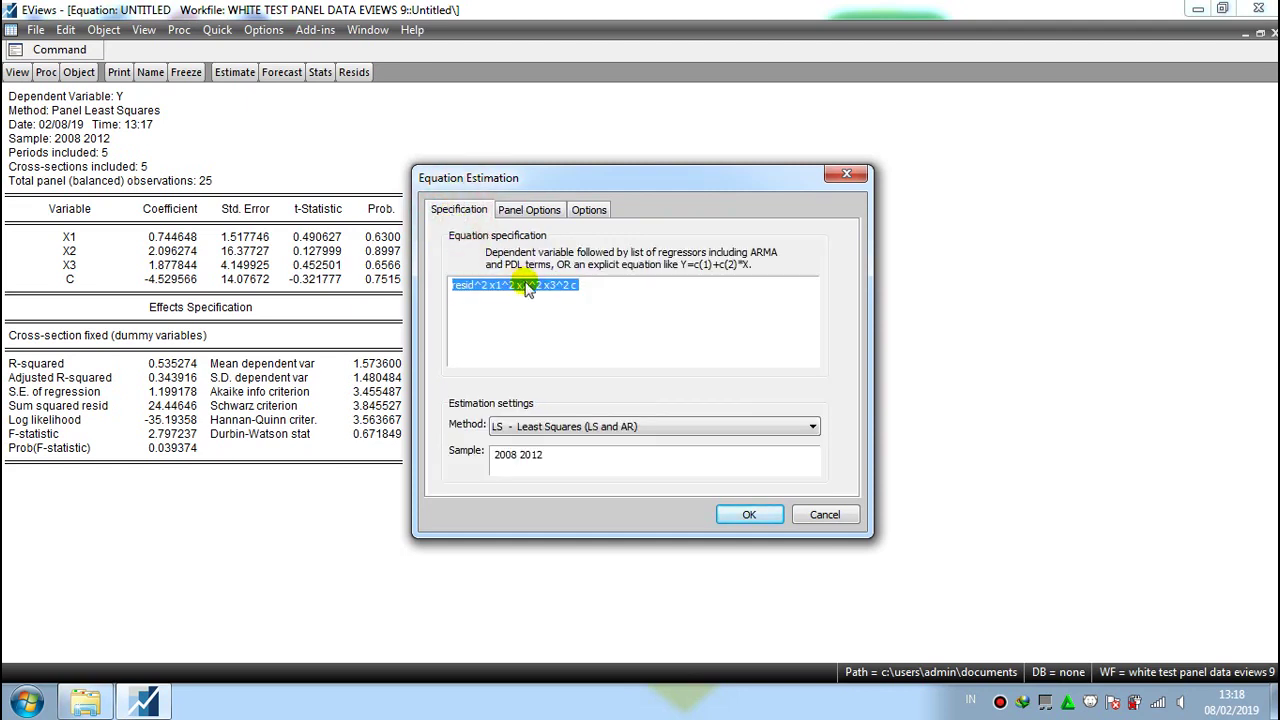
pyautogui.click(580, 288)
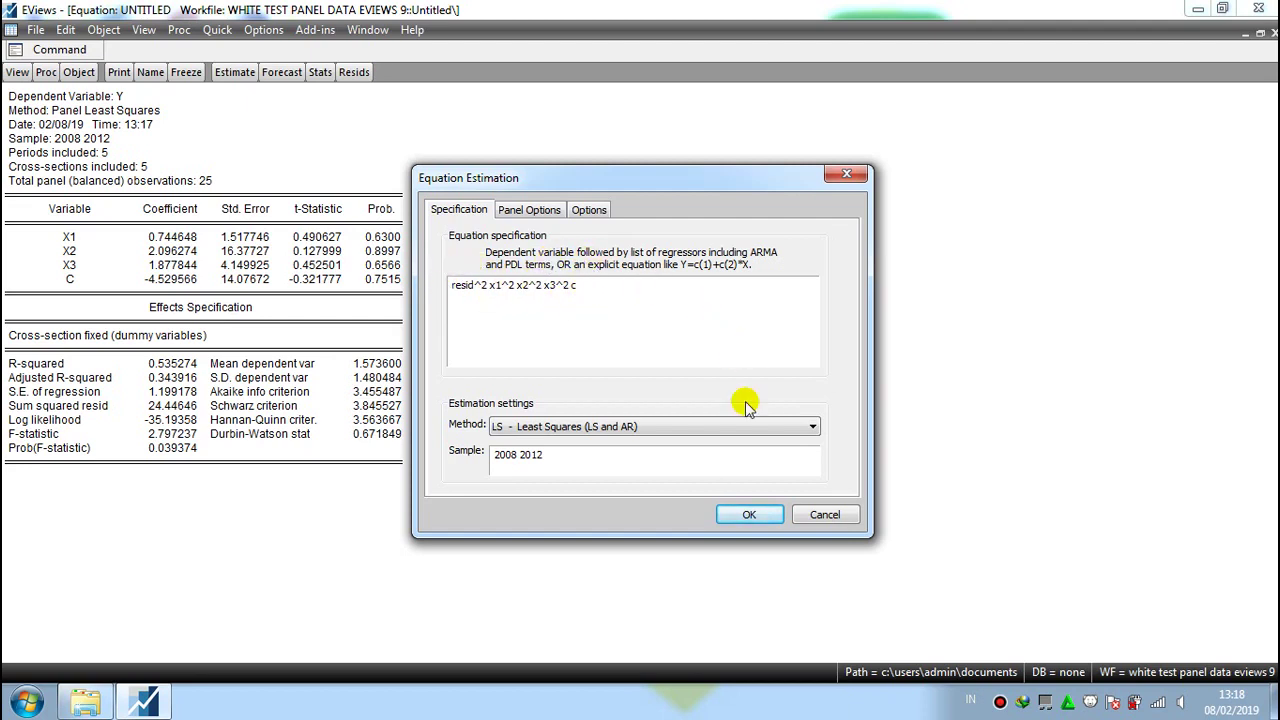
pyautogui.click(747, 516)
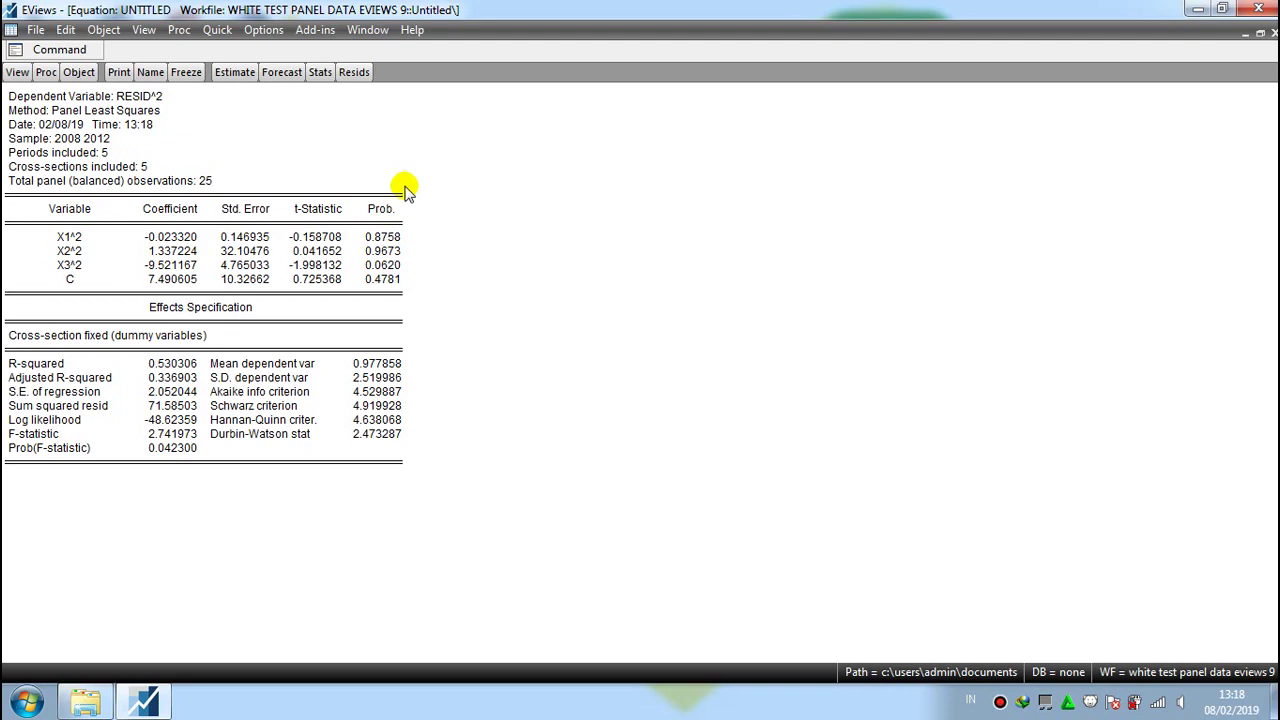
# Reopen the equation's estimation settings and change the specification to y x1 x2 x3 c, without any squared terms.
pyautogui.click(237, 73)
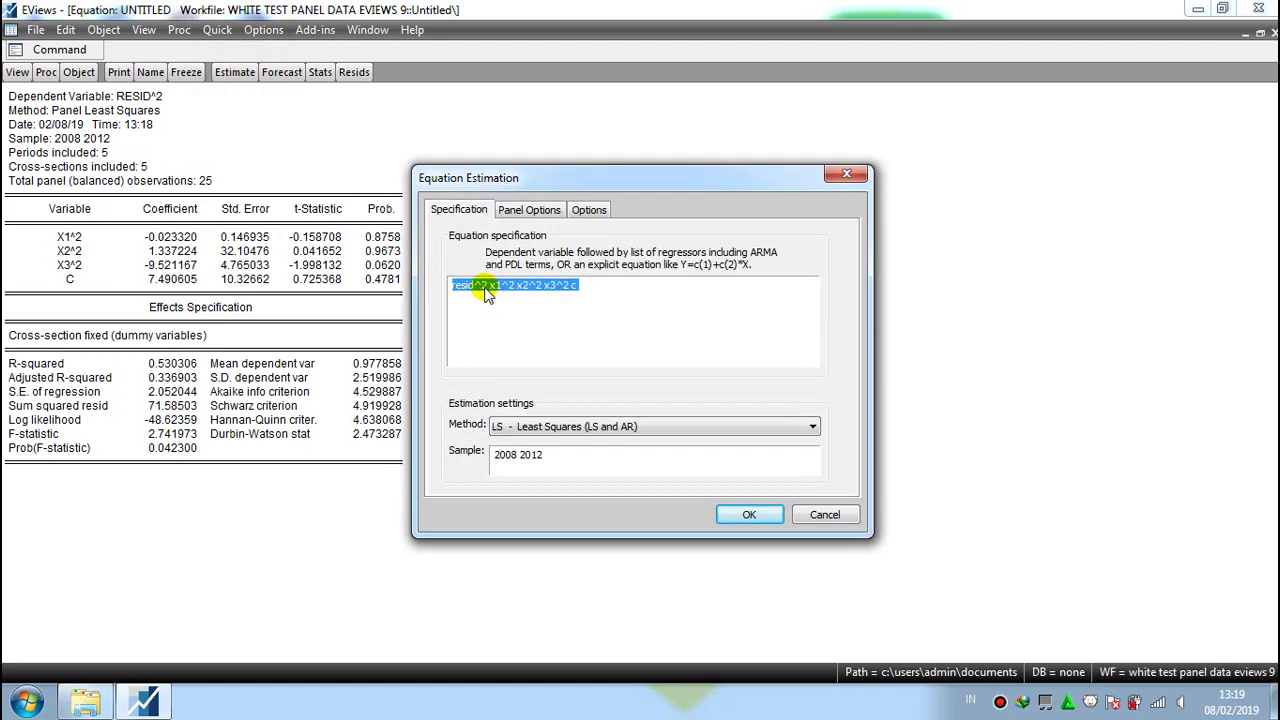
pyautogui.click(489, 291)
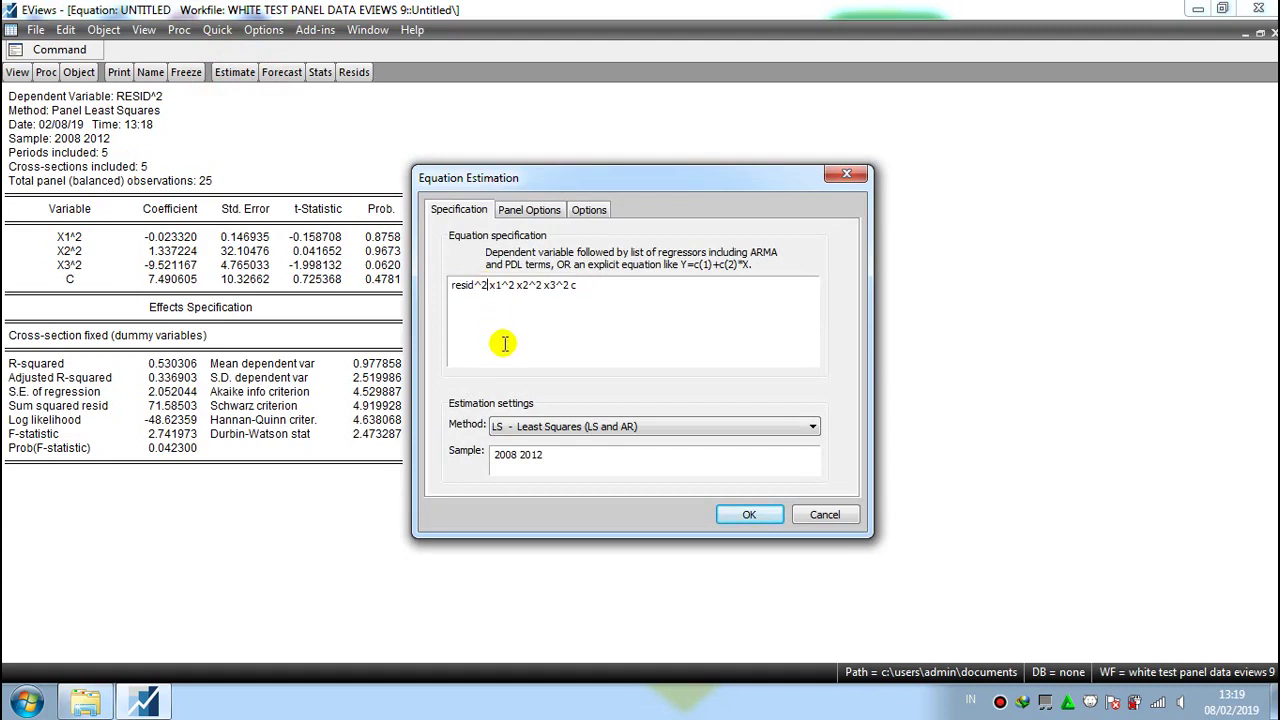
pyautogui.press('BackSpace')
pyautogui.press('BackSpace')
pyautogui.press('BackSpace')
pyautogui.press('BackSpace')
pyautogui.press('BackSpace')
pyautogui.press('BackSpace')
pyautogui.press('BackSpace')
pyautogui.press('BackSpace')
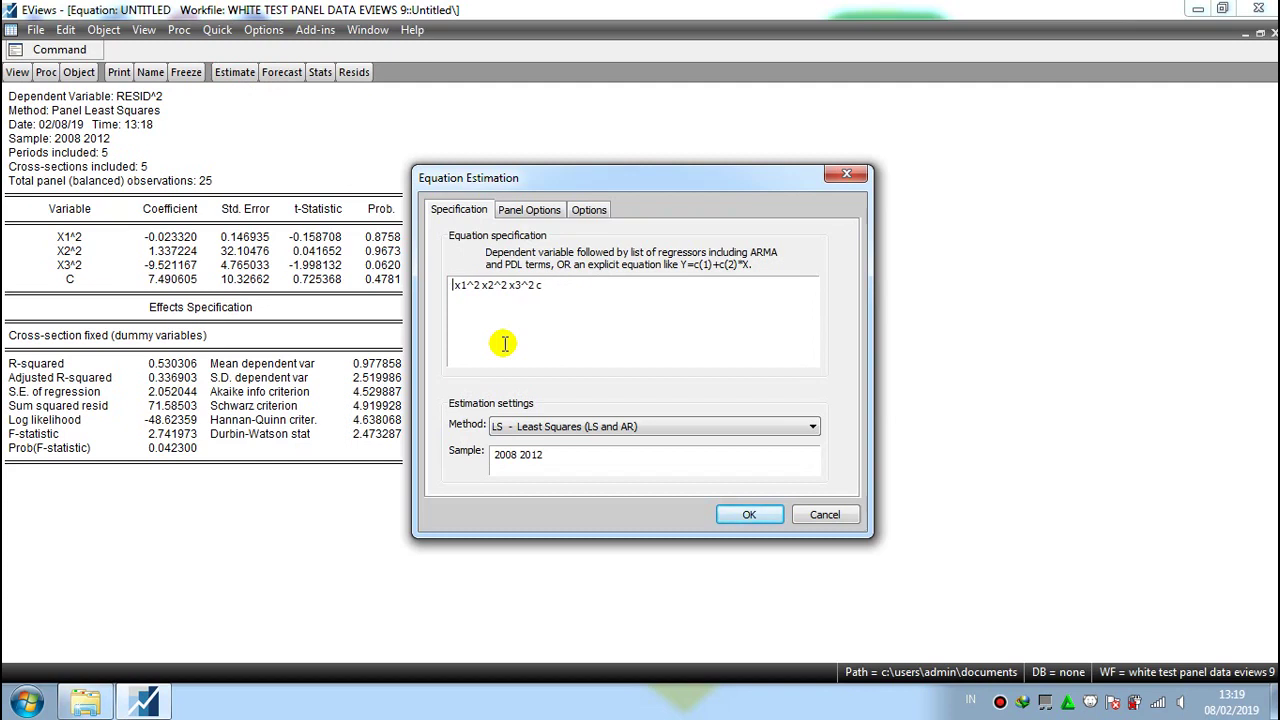
pyautogui.write('y')
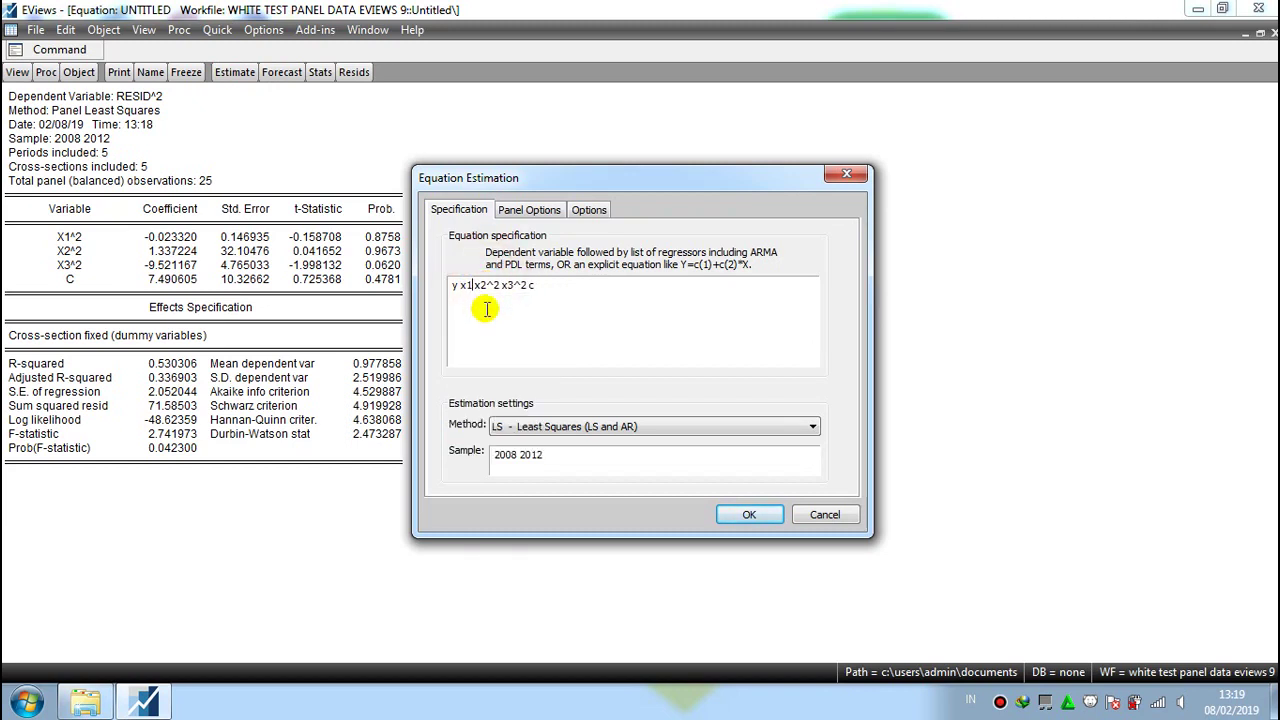
pyautogui.click(497, 285)
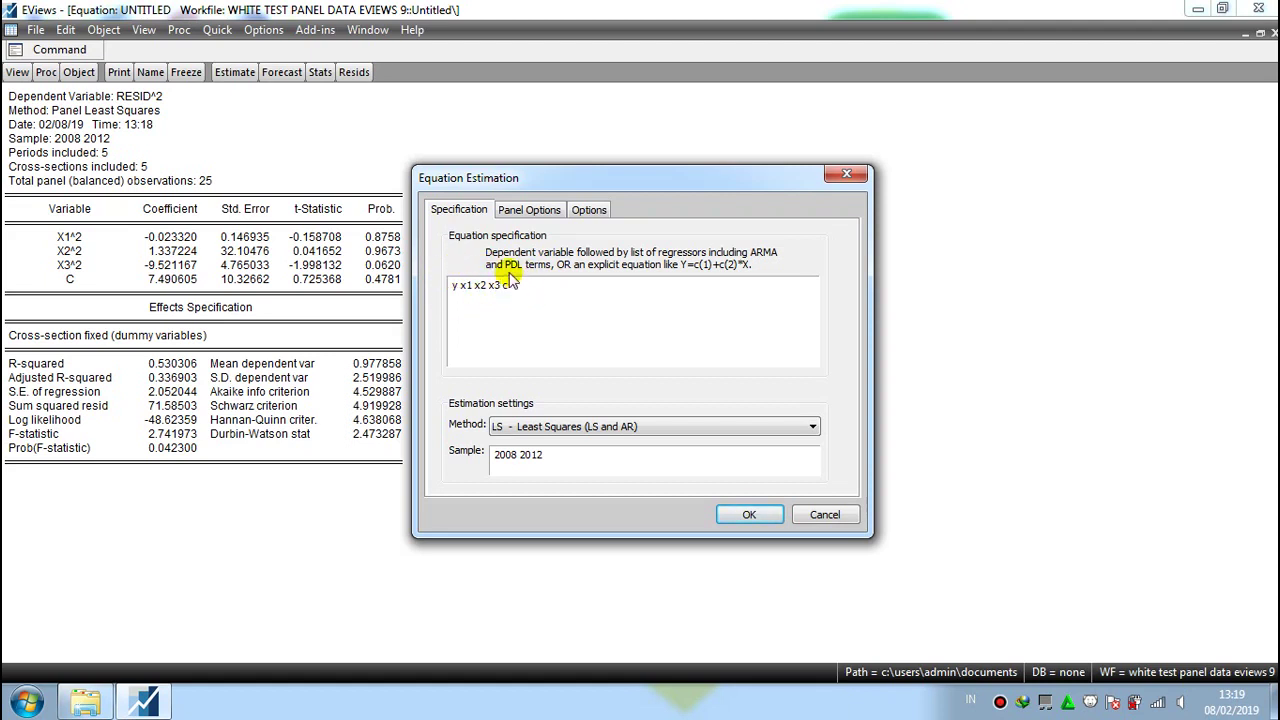
# Set the cross-section effects specification of the equation to Random.
pyautogui.click(531, 214)
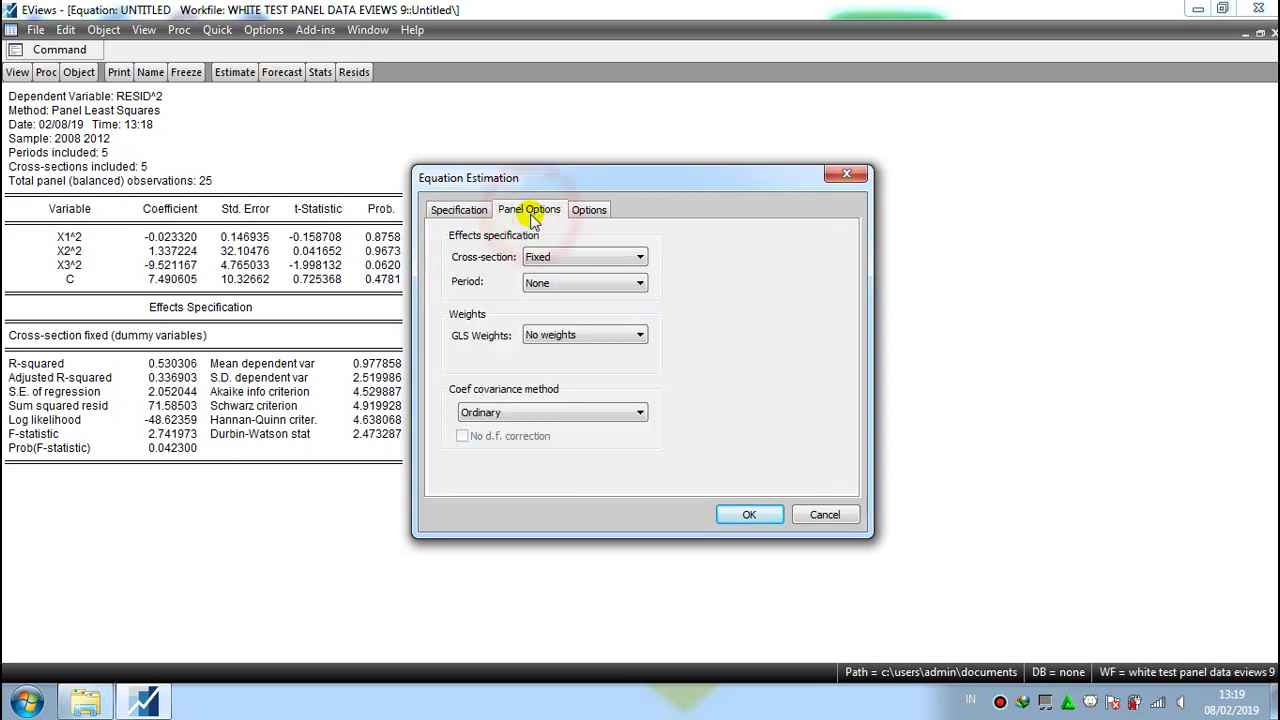
pyautogui.click(643, 257)
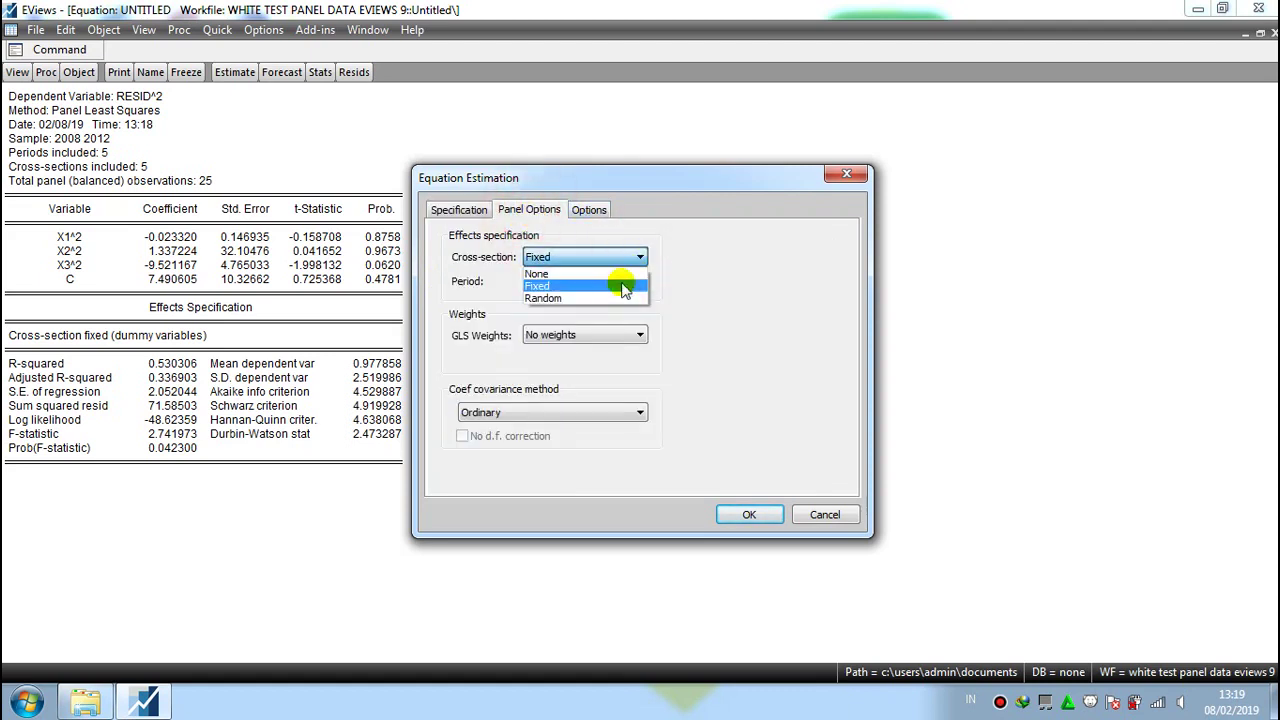
pyautogui.click(617, 299)
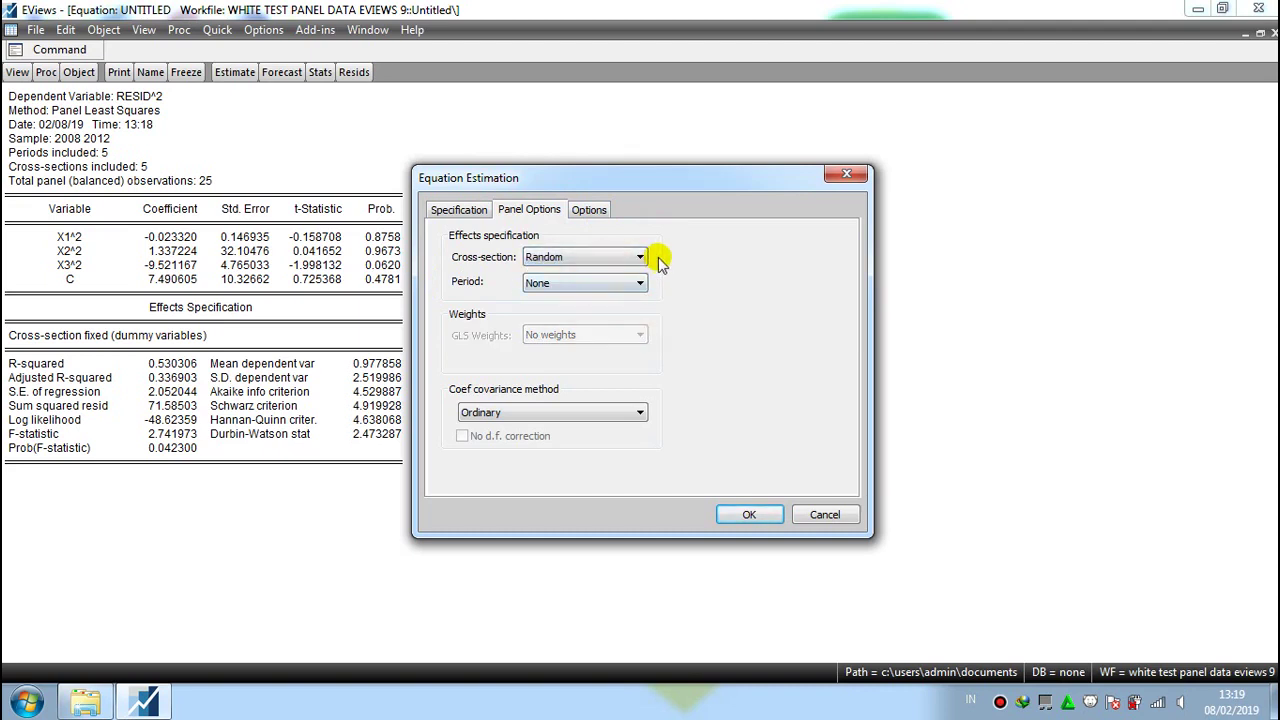